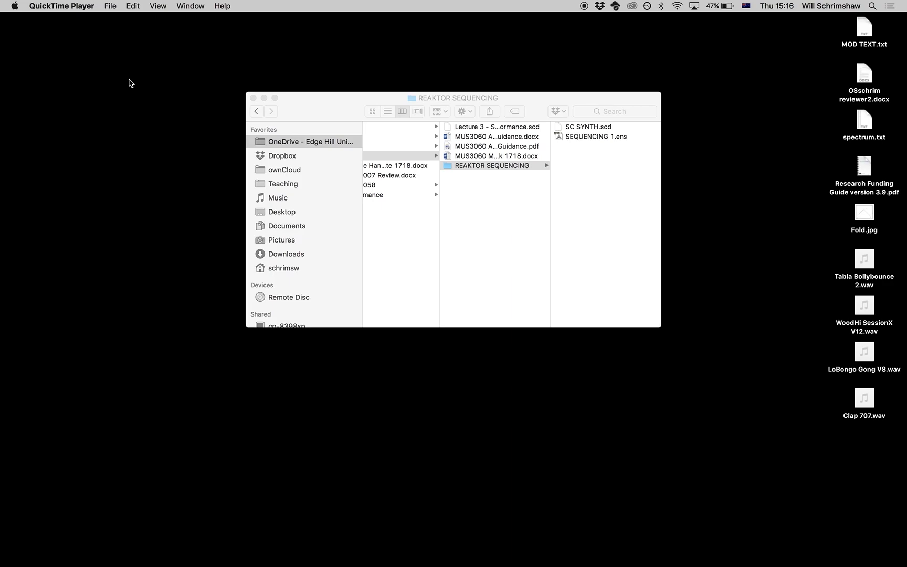
Step: Open SC SYNTH.scd from the REAKTOR SEQUENCING folder in SuperCollider
left_click(355, 112)
left_click_drag(355, 111, 247, 96)
left_click(493, 113)
left_click(404, 126)
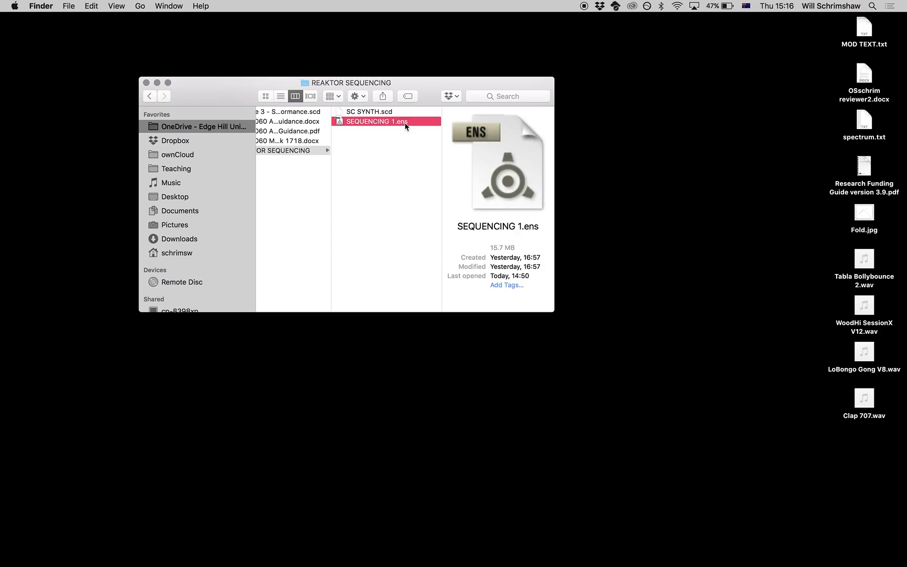
double_click(359, 113)
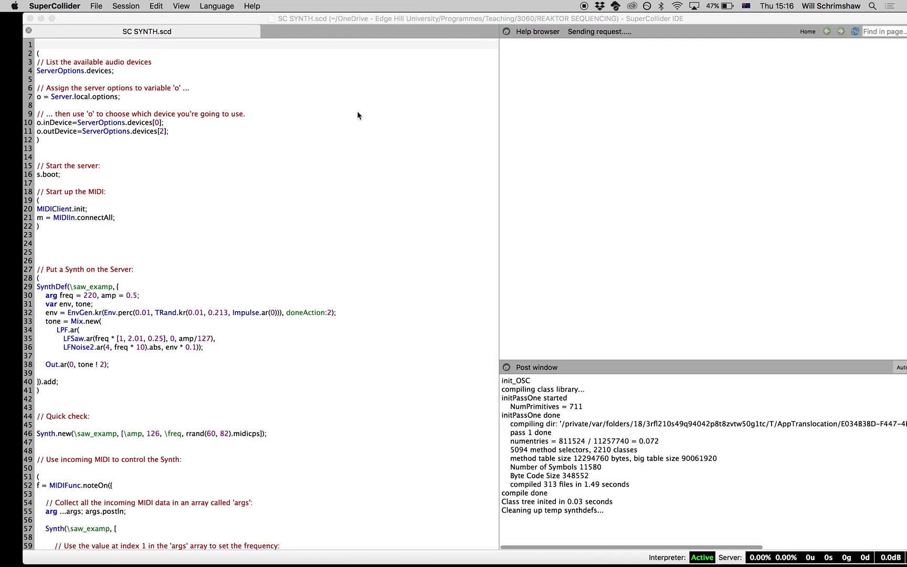
Step: Evaluate the server options block that sets the input to device 0 and the output to device 2
left_click(140, 90)
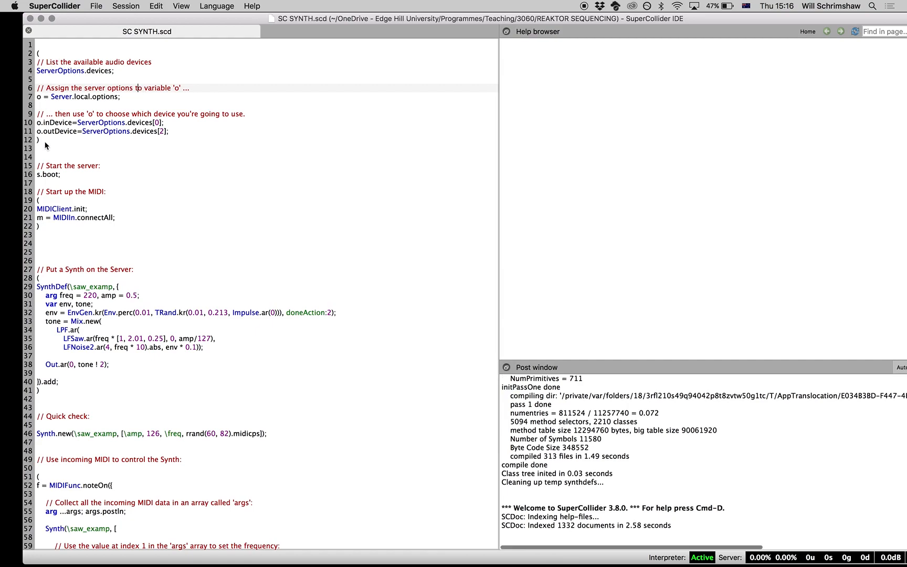
left_click(68, 178)
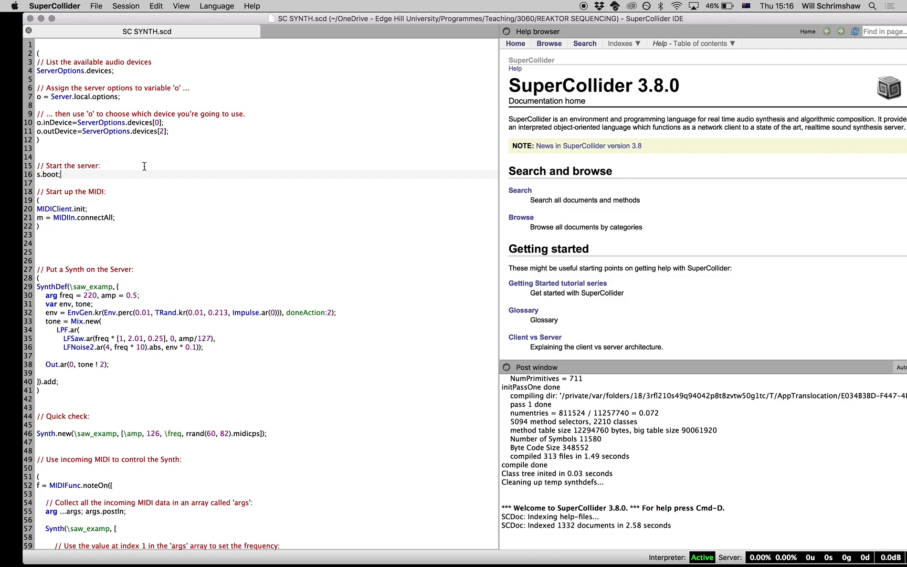
left_click_drag(185, 136, 25, 116)
key("shift+Return")
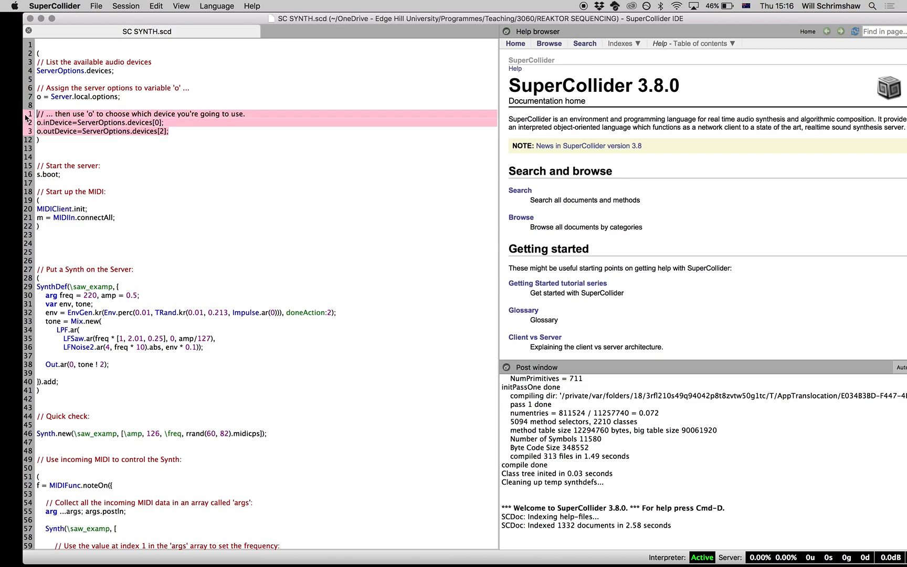
left_click(105, 87)
key("super+Return")
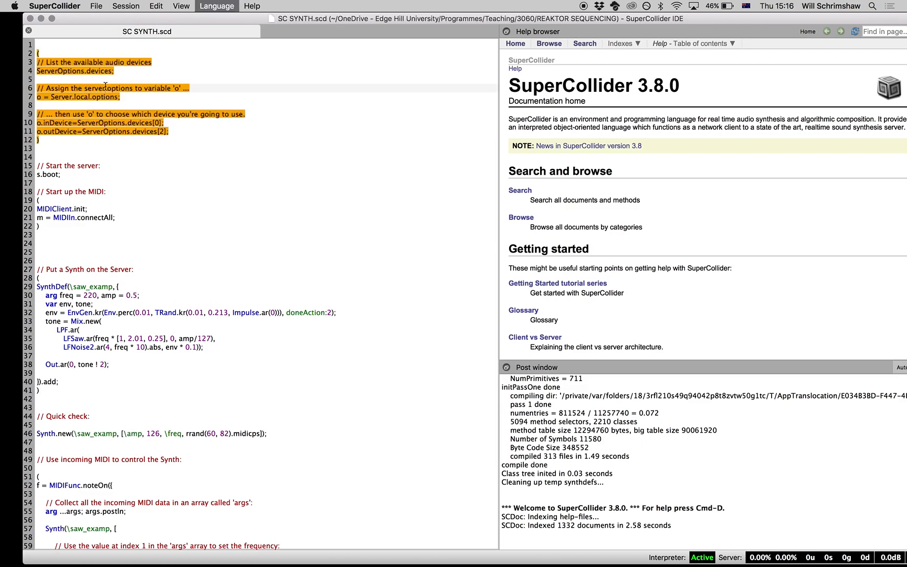
Step: Boot the audio server with s.boot and highlight the input and output device report in the post window
left_click(68, 177)
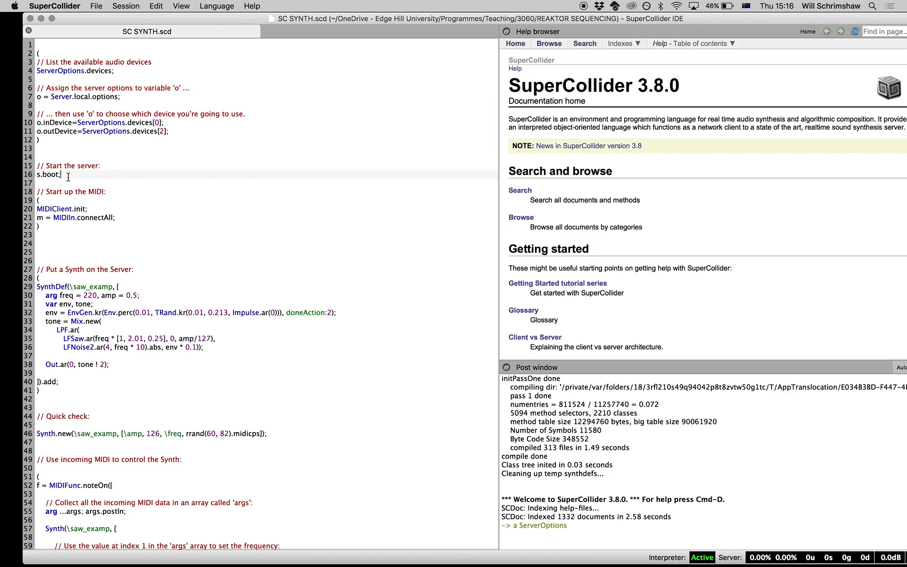
key("super+Return")
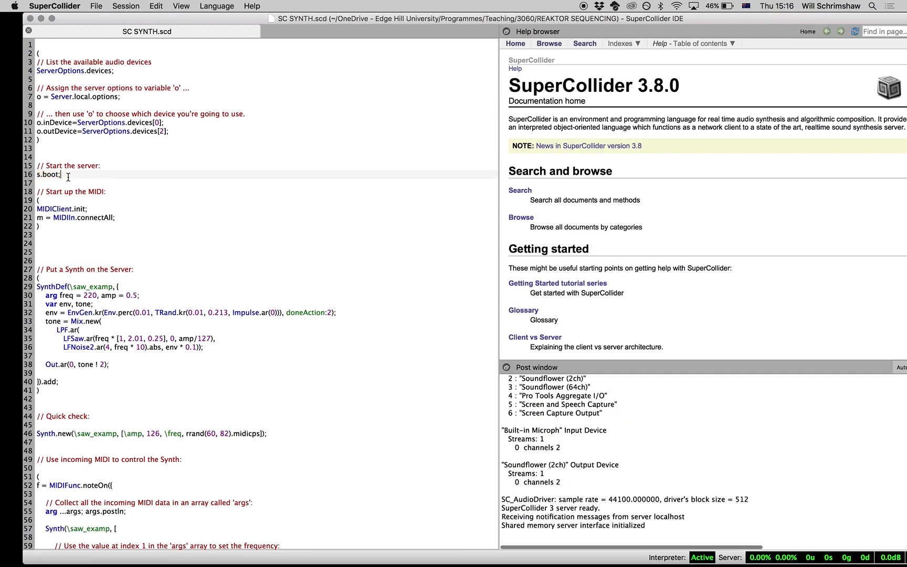
left_click_drag(503, 420, 598, 484)
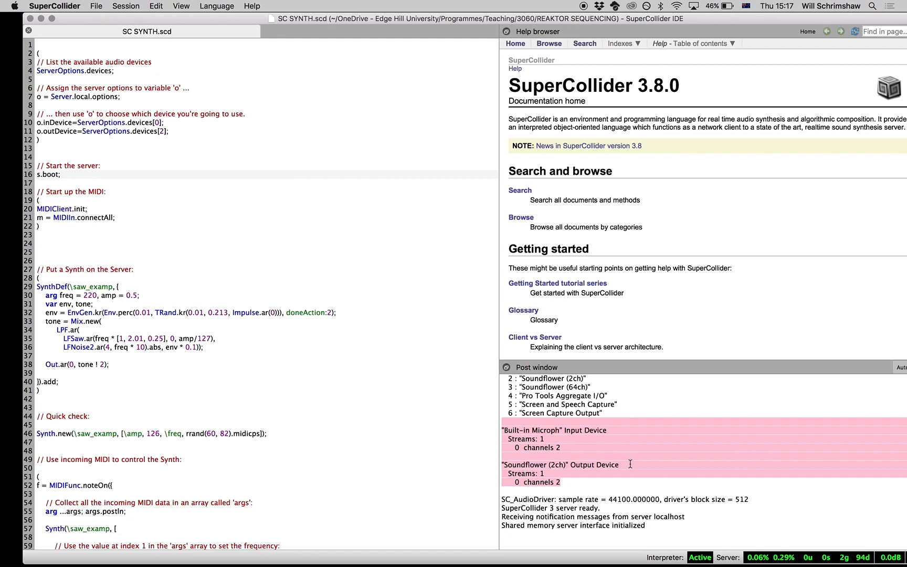
Step: Evaluate the MIDIClient.init and MIDIIn.connectAll block and highlight the MIDI sources and destinations it posts
left_click(273, 226)
key("super+Return")
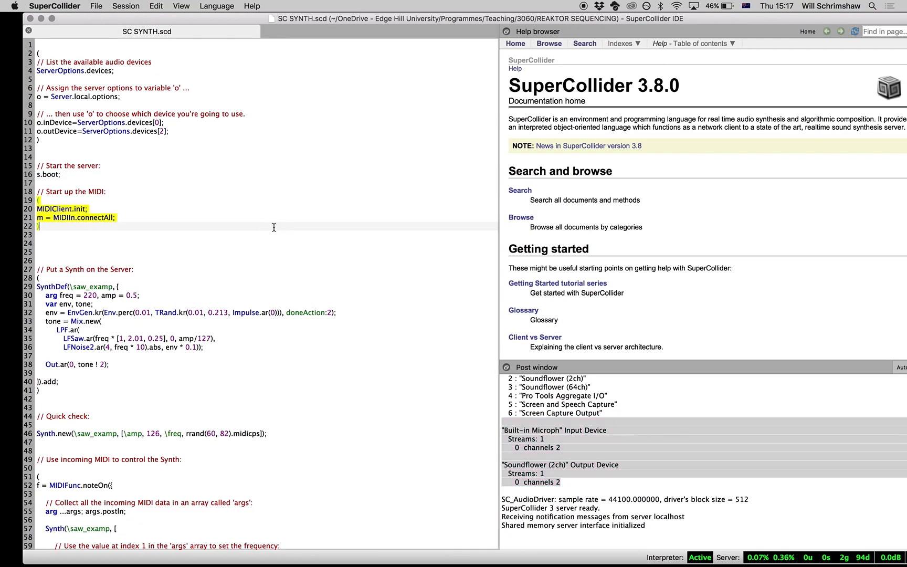
left_click(139, 198)
left_click(104, 214)
left_click(103, 208)
key("super+Return")
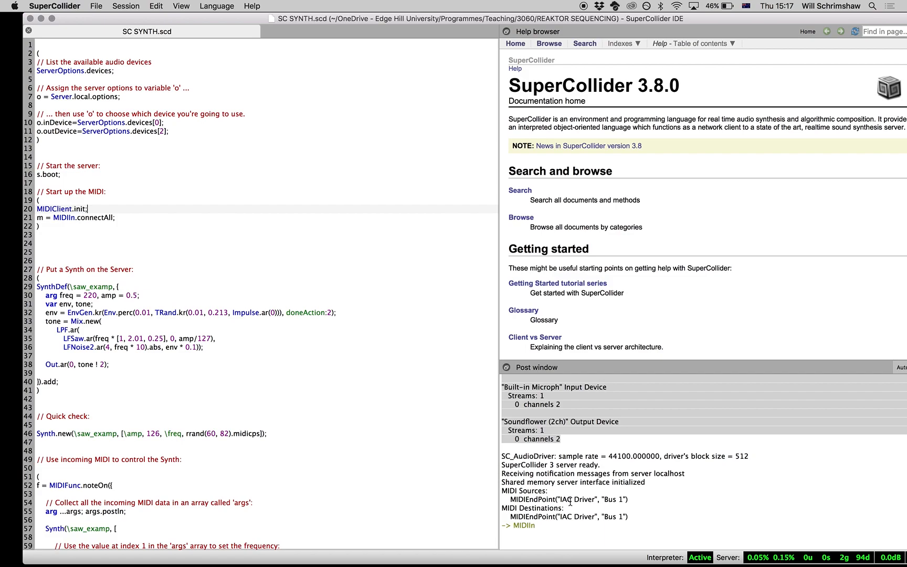
left_click_drag(527, 490, 638, 521)
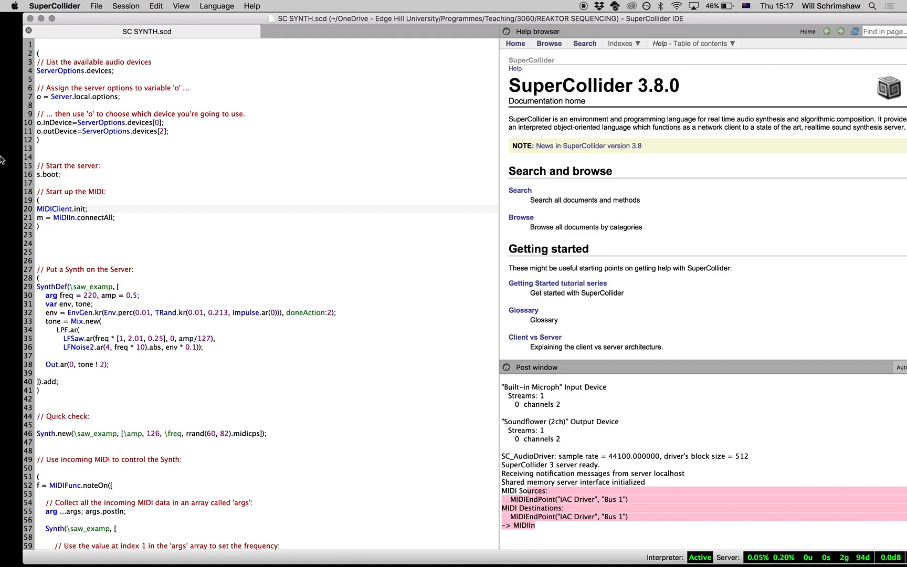
Step: Search the installed applications for "aud" and open Audio MIDI Setup
left_click_drag(92, 203, 95, 205)
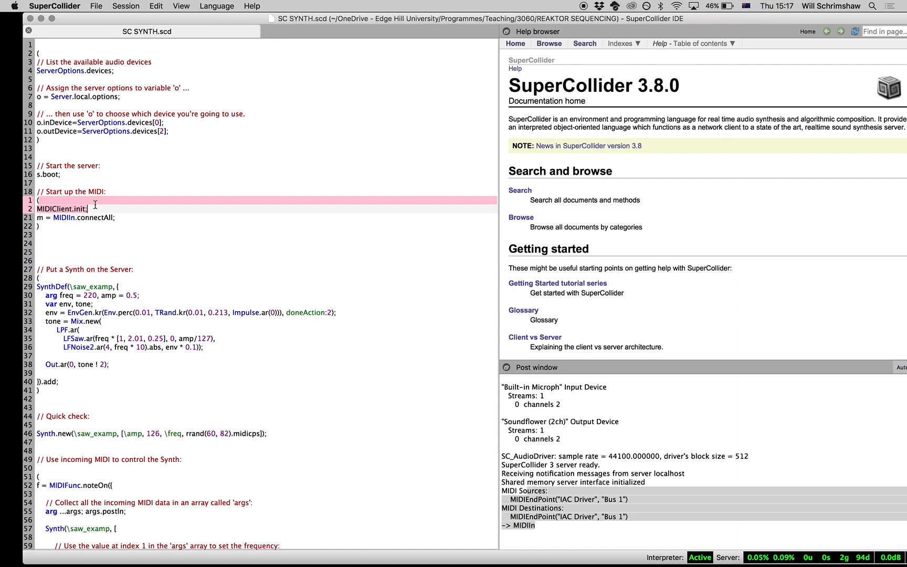
key("F4")
type("aud")
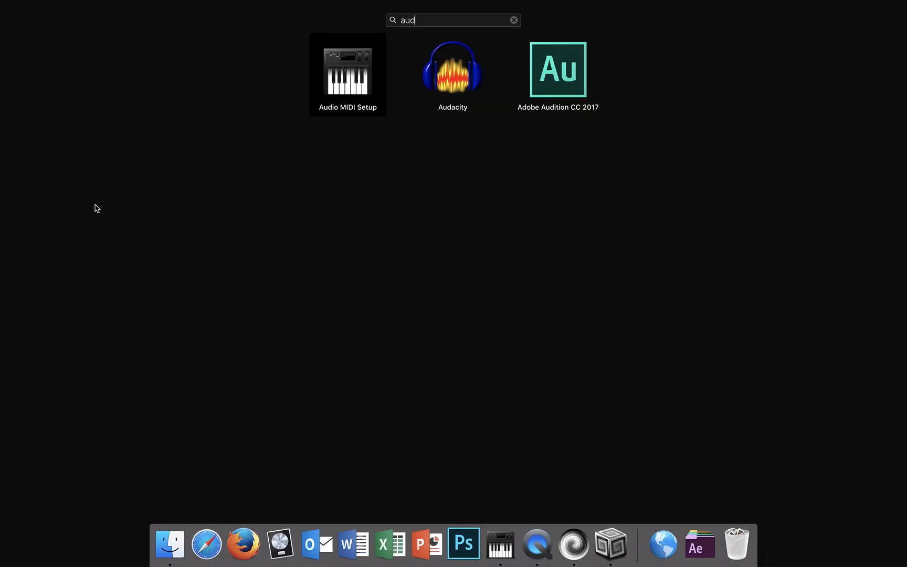
left_click(345, 80)
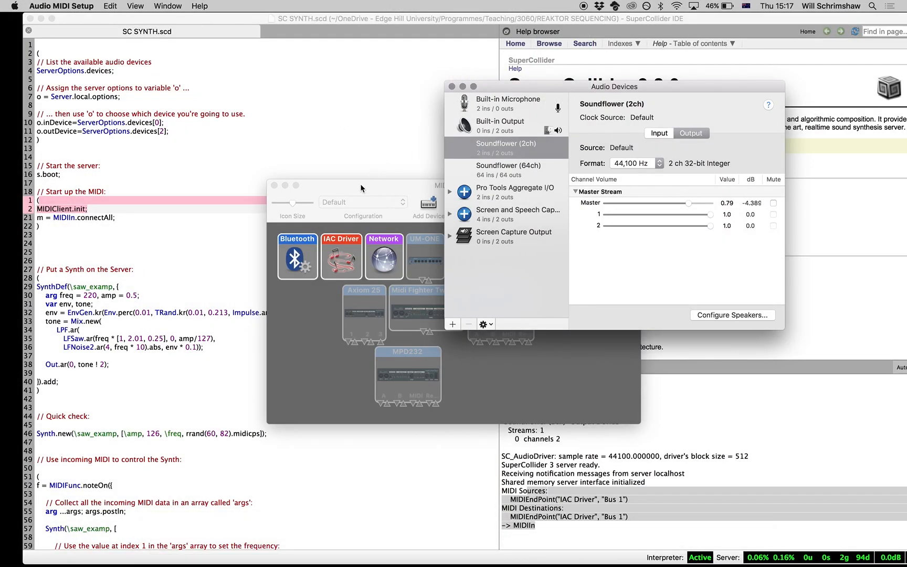
Step: Inspect the IAC Driver's properties in MIDI Studio, quit Audio MIDI Setup and return to the MIDI startup code
left_click(354, 77)
left_click_drag(355, 78, 378, 71)
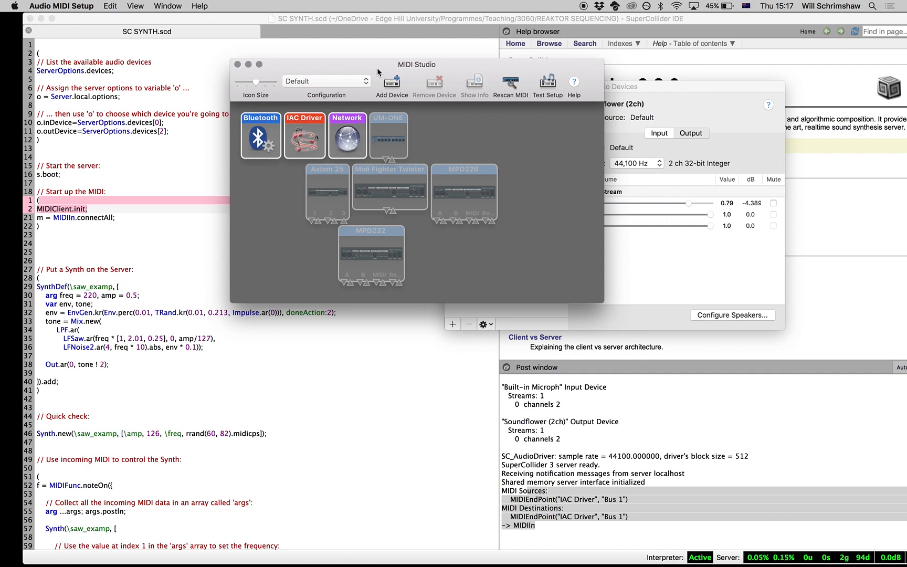
key("super+w")
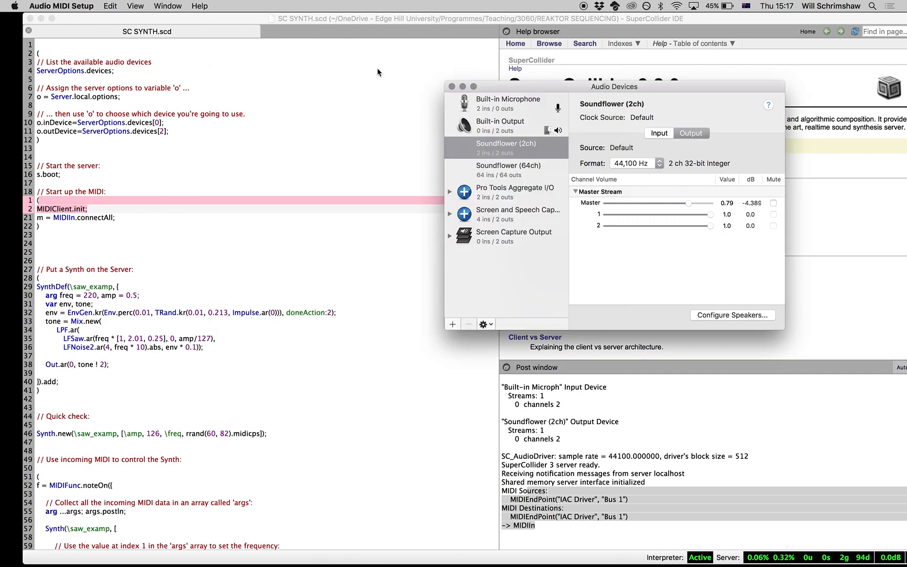
key("super+2")
left_click(377, 69)
left_click_drag(376, 68, 487, 68)
double_click(412, 142)
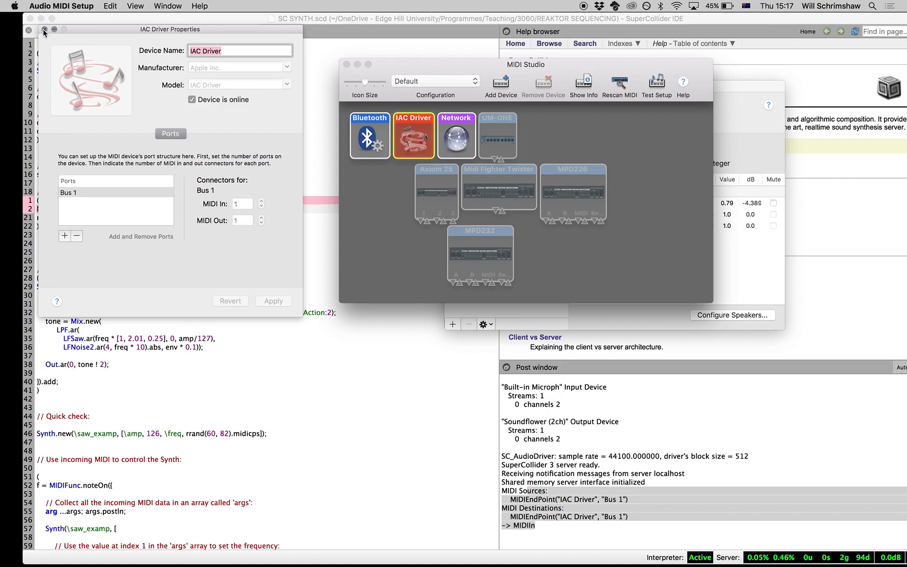
key("super+q")
left_click(109, 211)
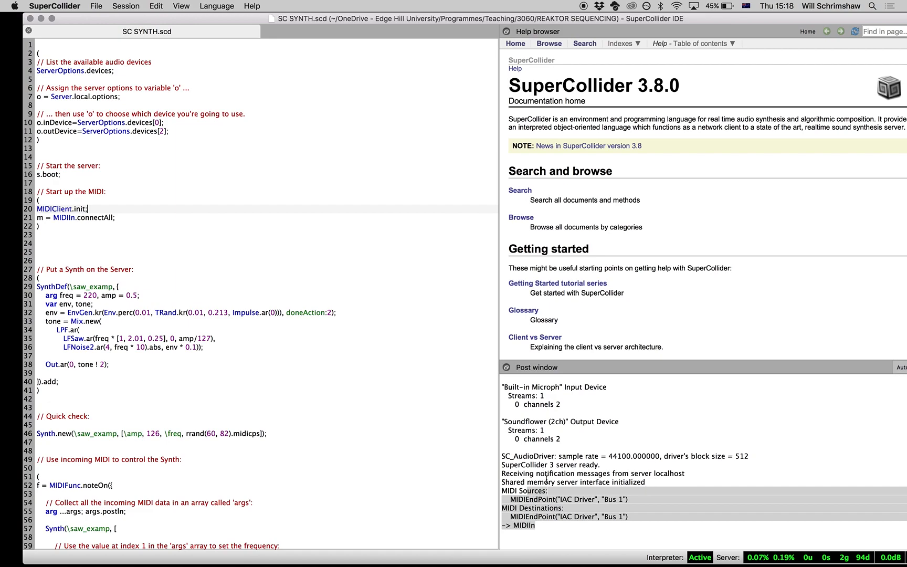
Step: Evaluate the SynthDef block to add the saw_examp synth to the server
left_click(564, 489)
left_click(60, 278)
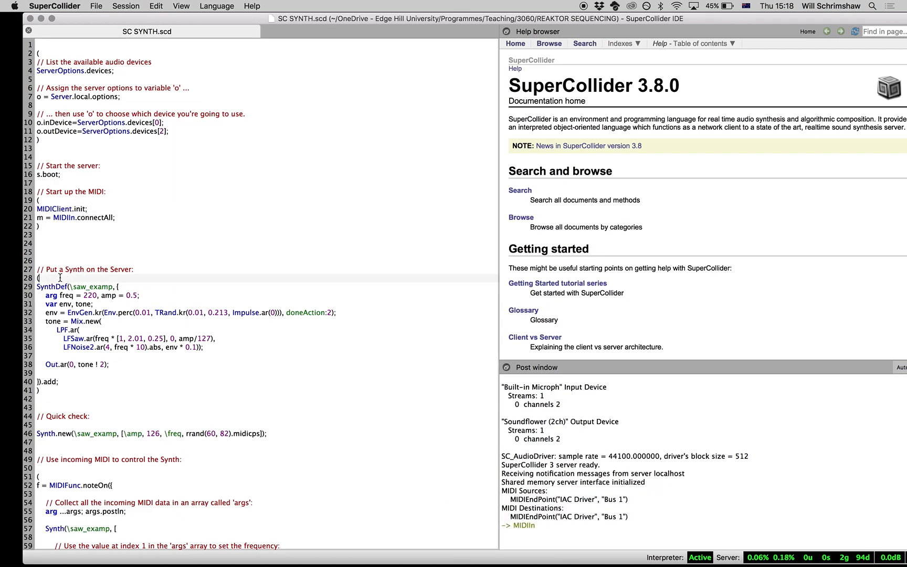
left_click(71, 329)
key("super+Return")
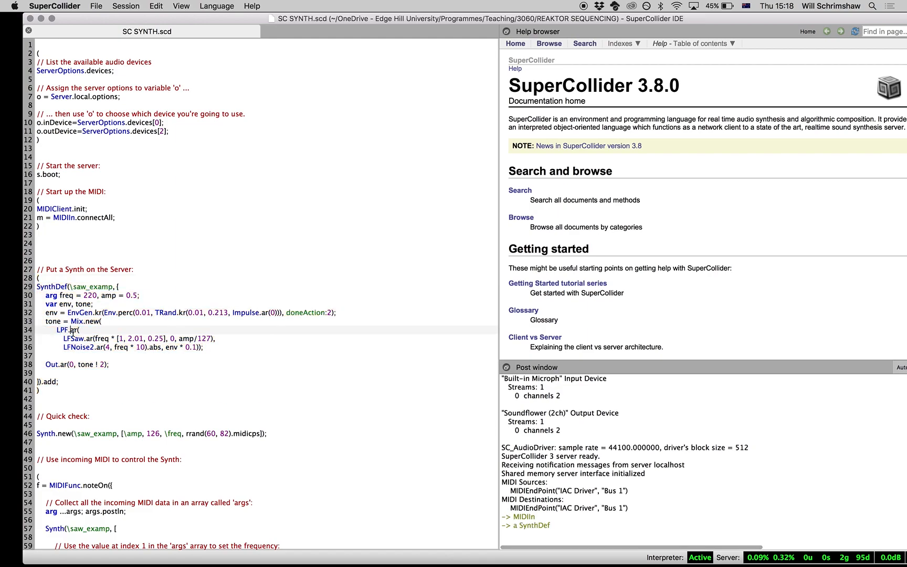
Step: Test the synth by evaluating the Synth.new line under "Quick check" three times
scroll(135, 401, "down", 3)
left_click(166, 364)
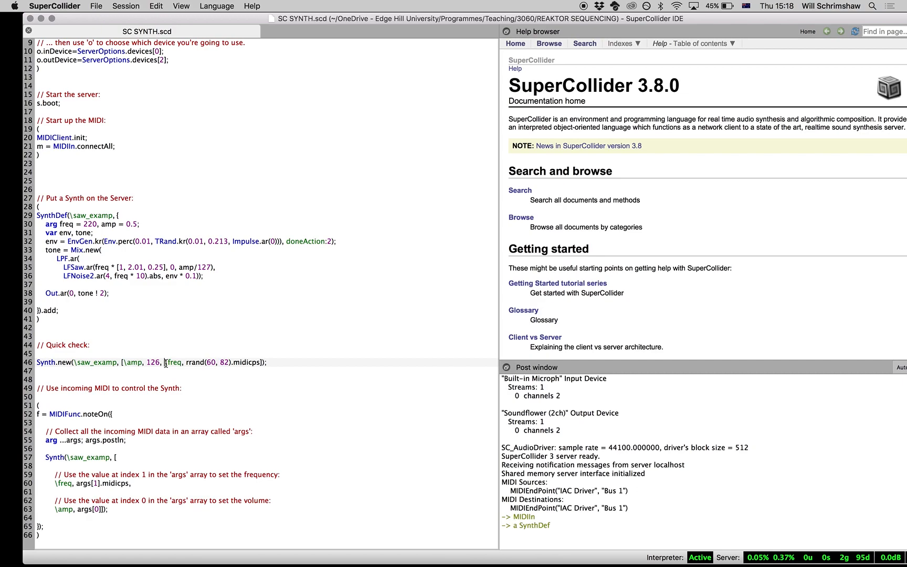
key("super+Return")
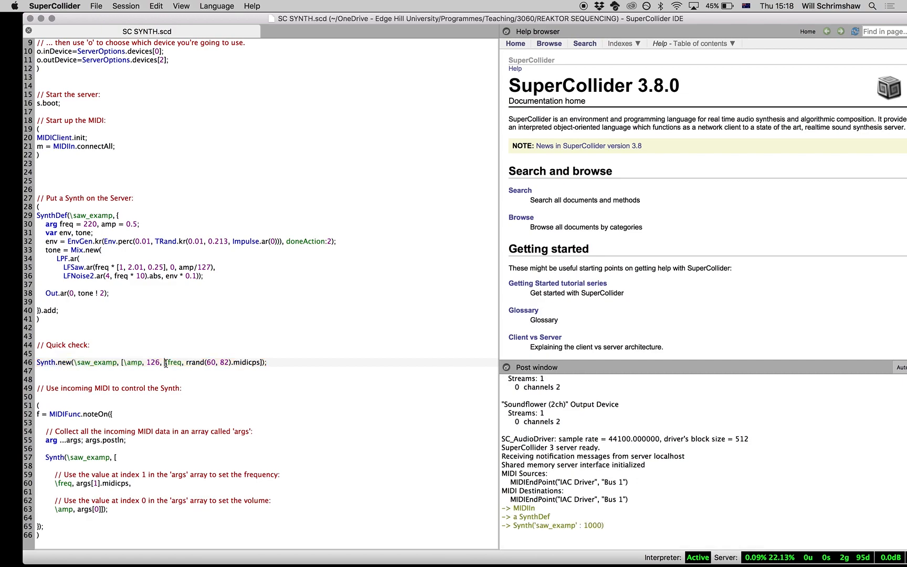
key("super+Return")
key("super+Return")
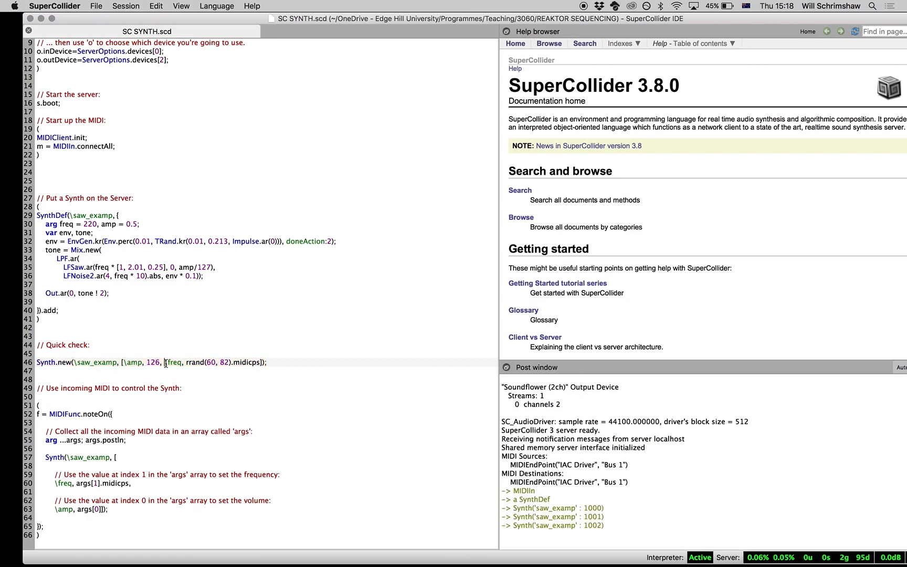
Step: Highlight the args collection and posting code in the MIDIFunc.noteOn block and evaluate the whole block
left_click(128, 422)
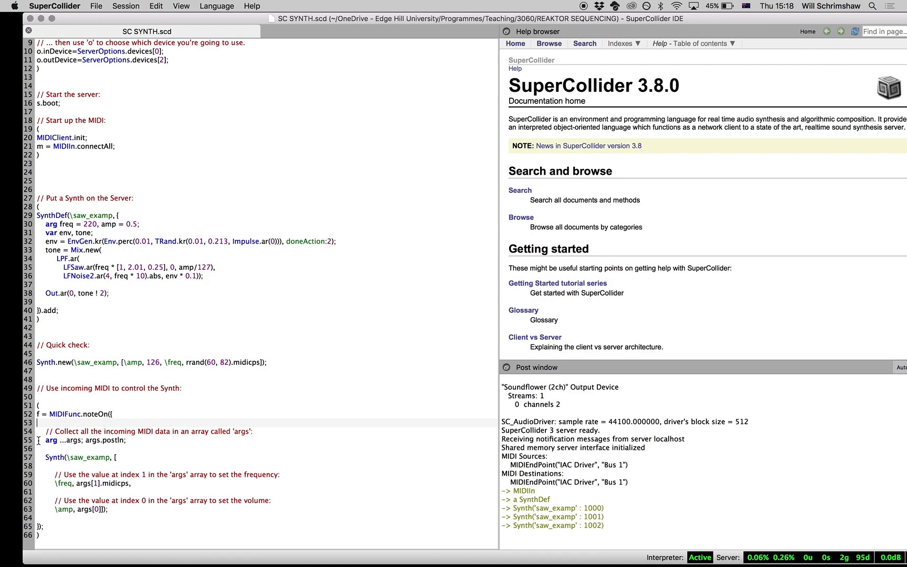
left_click(59, 439)
left_click_drag(60, 439, 126, 440)
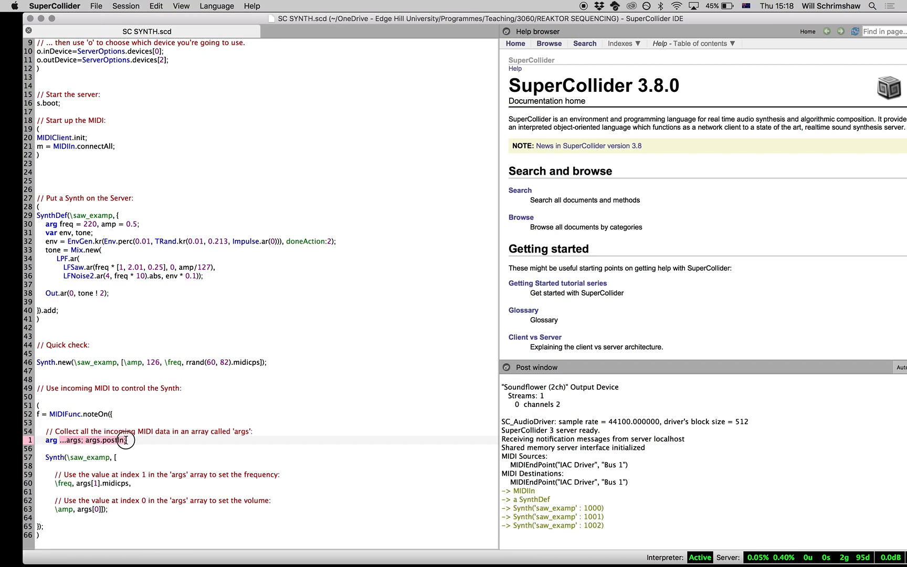
double_click(92, 440)
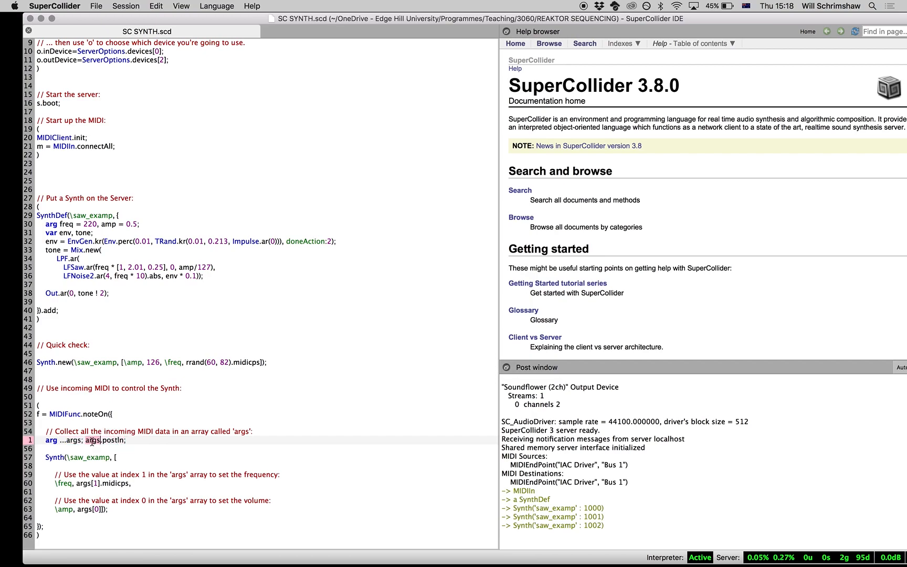
double_click(115, 440)
left_click(252, 432)
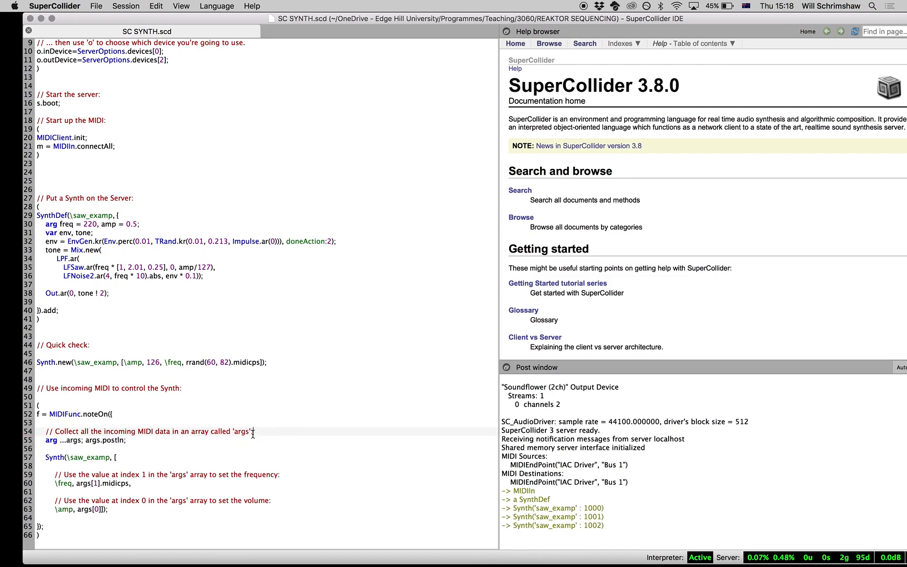
key("super+Return")
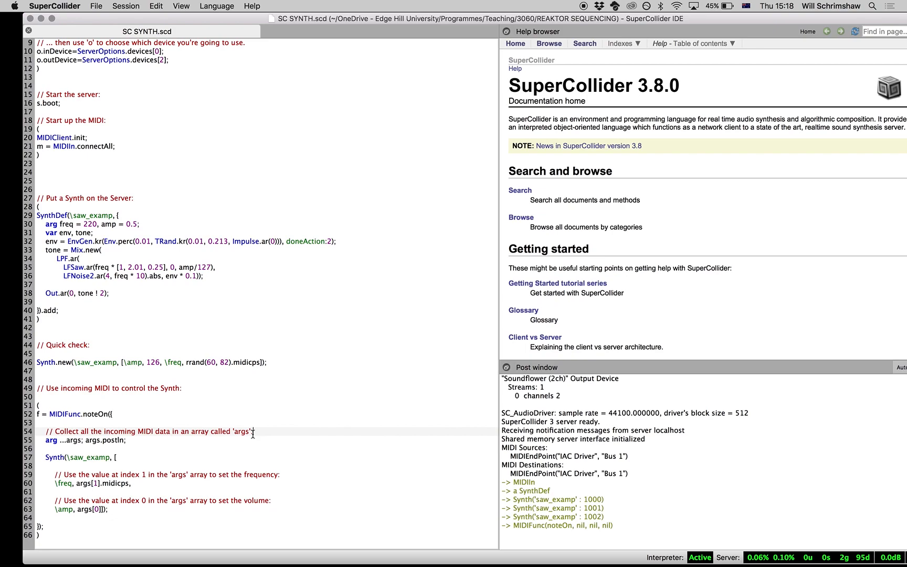
Step: Switch to Finder and open SEQUENCING 1.ens in Reaktor 5
key("super+Tab")
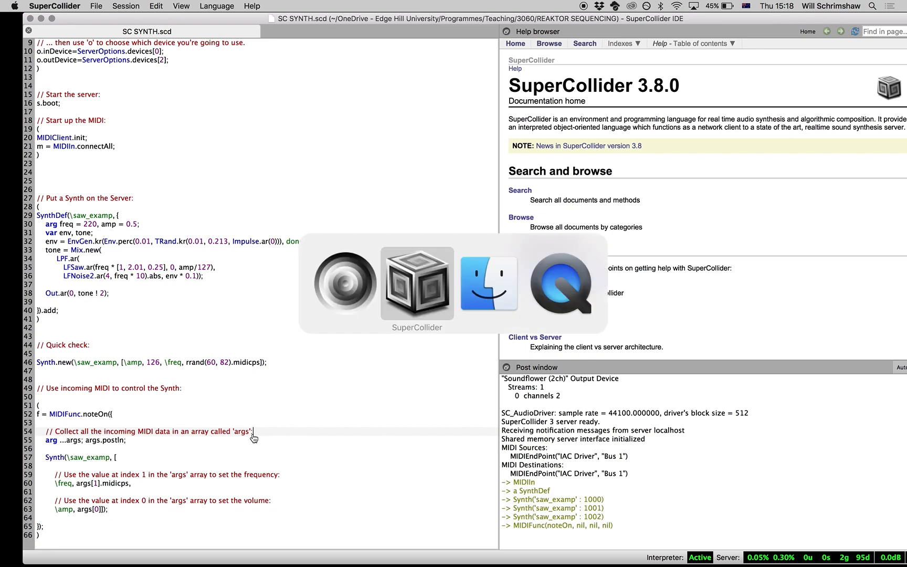
key("super+Tab")
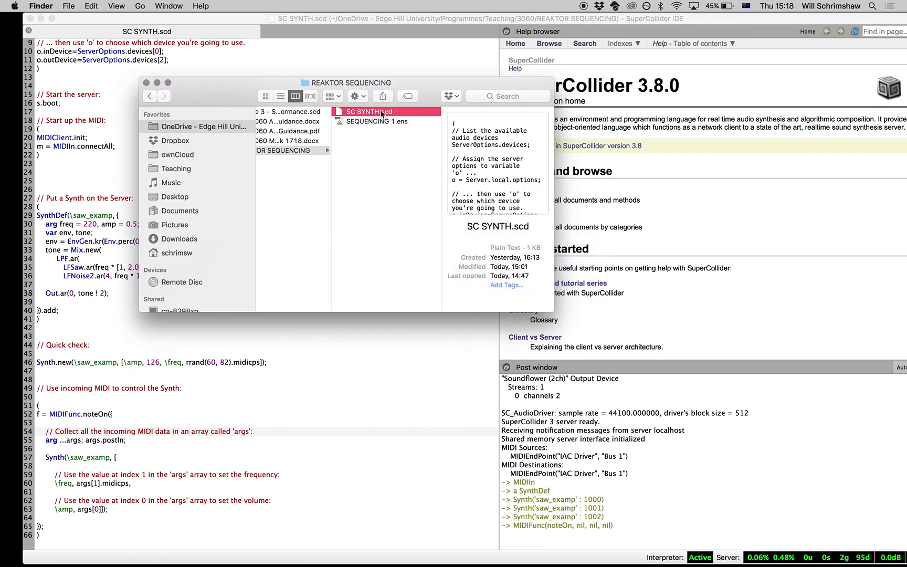
double_click(366, 124)
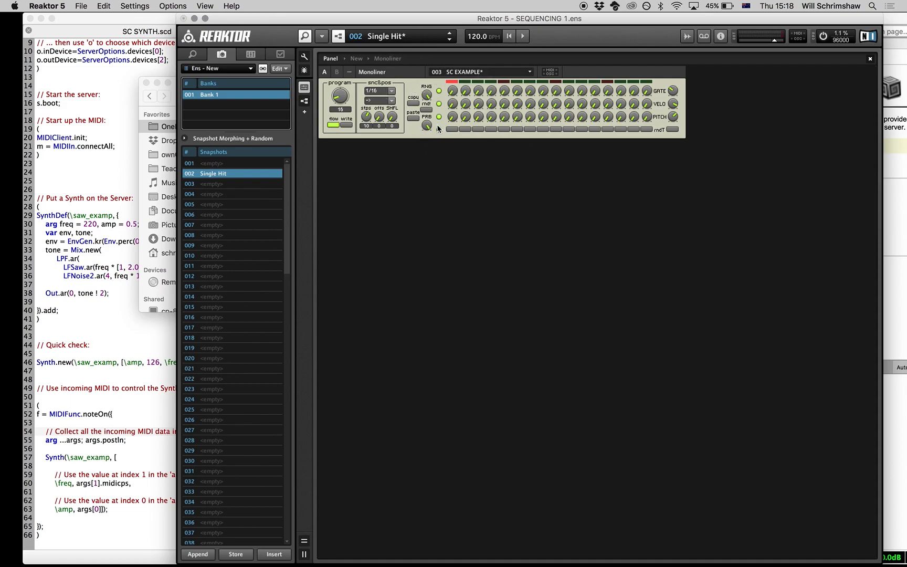
Step: Select the Monoliner instrument and display its MIDI connection properties
left_click(411, 135)
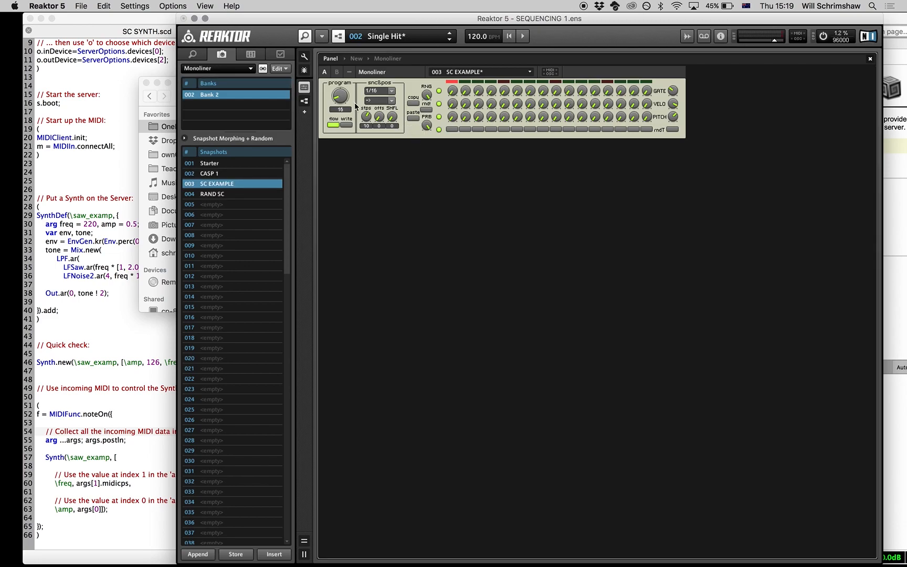
left_click(281, 53)
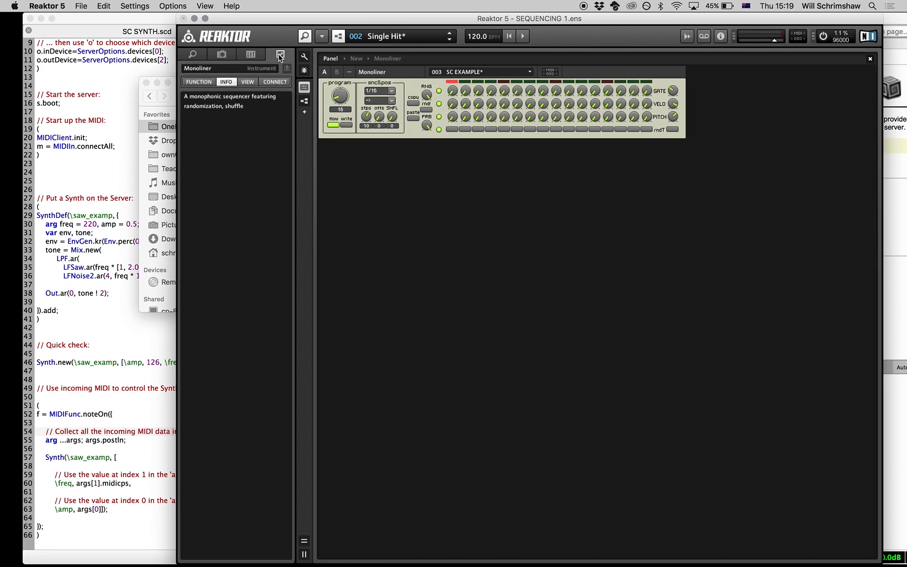
left_click(274, 82)
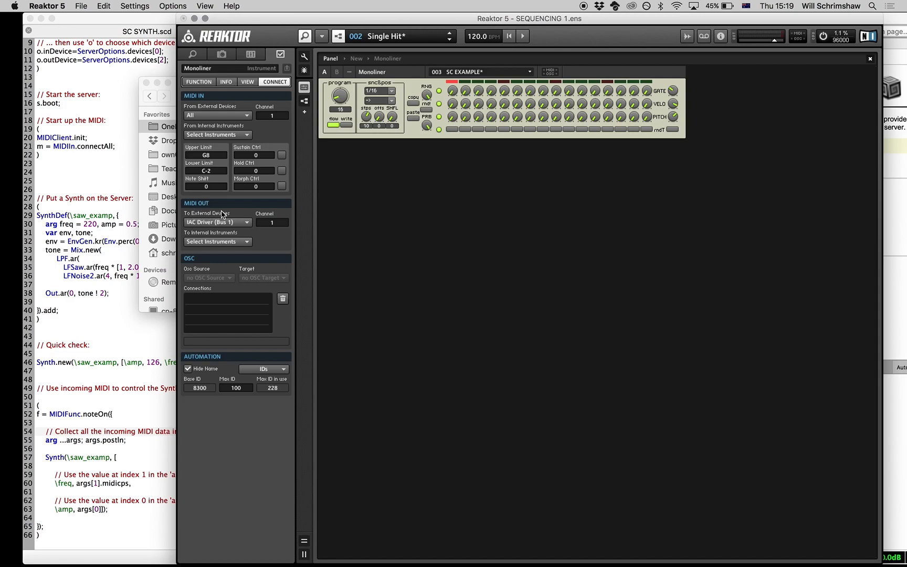
Step: Set the Monoliner's external MIDI output to IAC Driver (Bus 1) and recall its SC EXAMPLE snapshot
left_click(246, 223)
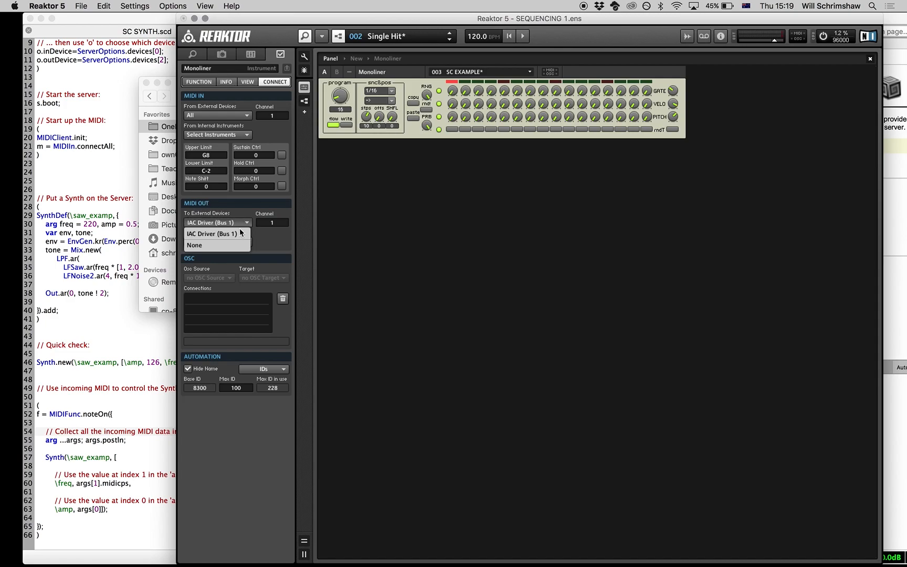
left_click(231, 235)
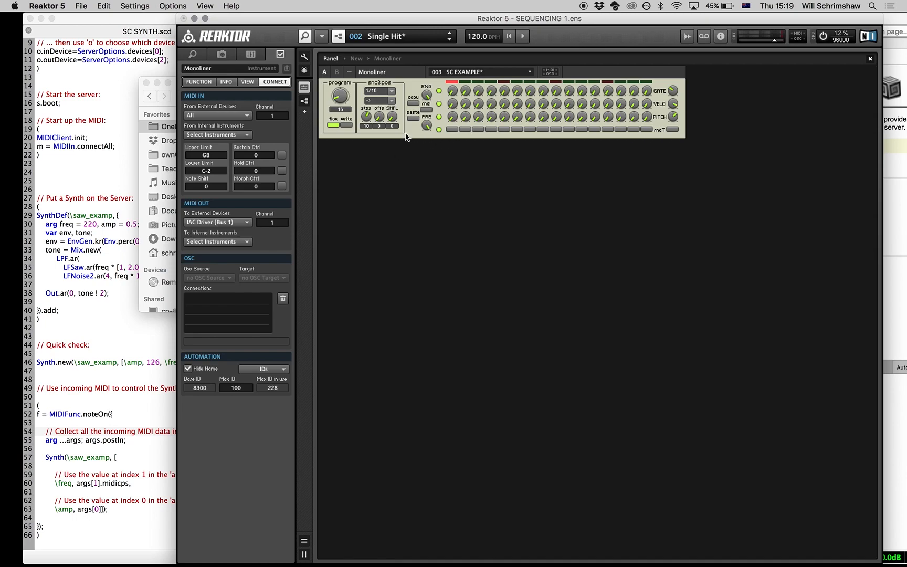
left_click(221, 55)
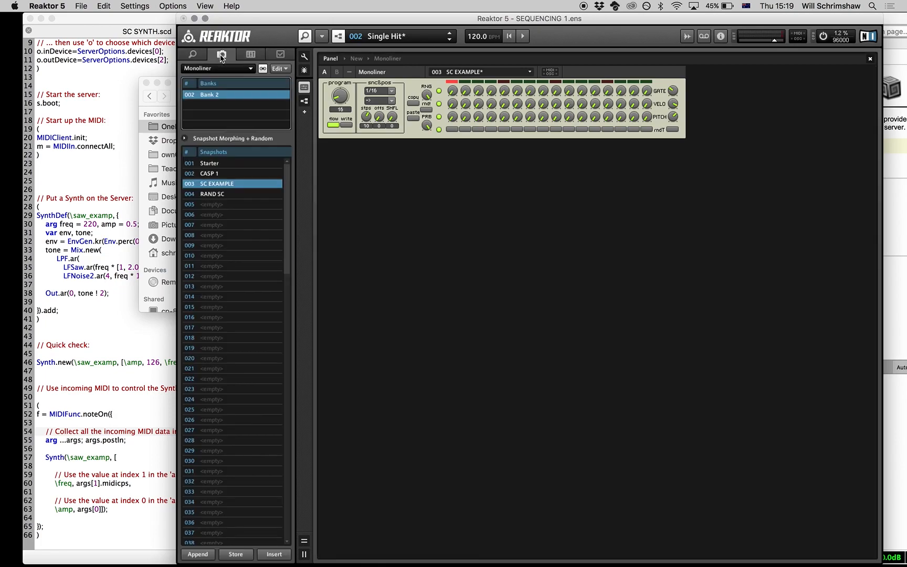
left_click(192, 186)
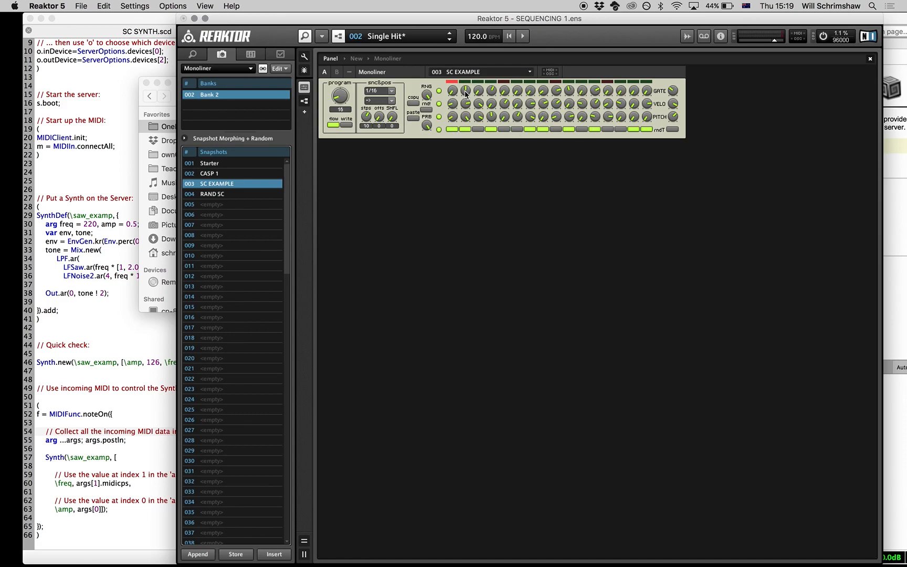
Step: Start the Reaktor sequencer and check the incoming note data in SuperCollider's post window before returning to Reaktor
left_click(523, 37)
left_click(140, 408)
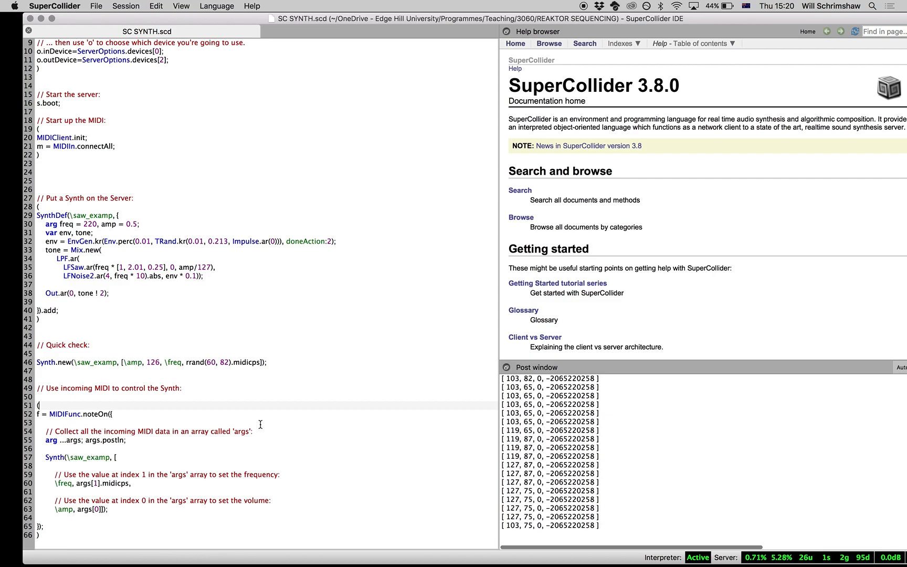
key("super+Tab")
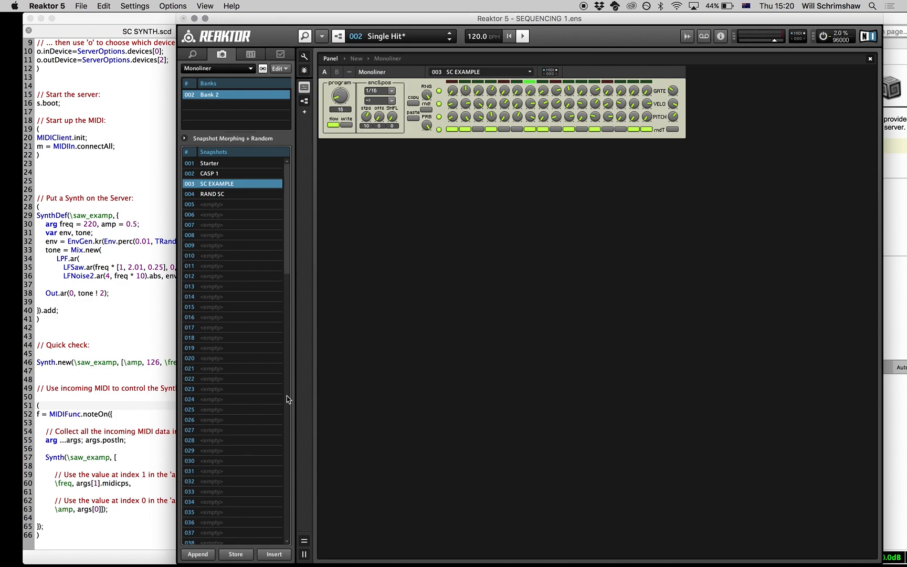
Step: Switch on the buttons below steps 6 and 14 of the running Monoliner sequence
left_click(520, 132)
left_click(520, 130)
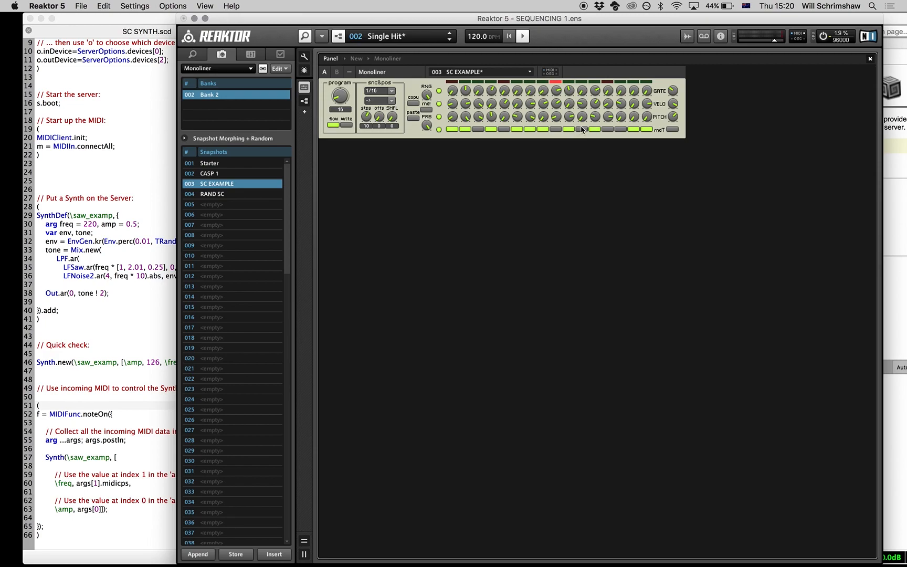
left_click(621, 129)
left_click(622, 92)
Step: Try different settings of the Monoliner's stps knob while the sequence plays
left_click(368, 117)
left_click_drag(368, 116, 367, 103)
left_click(366, 127)
left_click(366, 126)
mouse_move(366, 126)
left_mouse_down()
mouse_move(379, 136)
mouse_move(373, 124)
left_mouse_up()
left_click(369, 119)
left_click_drag(370, 119, 368, 105)
Step: Try the two-way playback direction on the Monoliner and restore the pattern by recalling the SC EXAMPLE snapshot
left_click(391, 100)
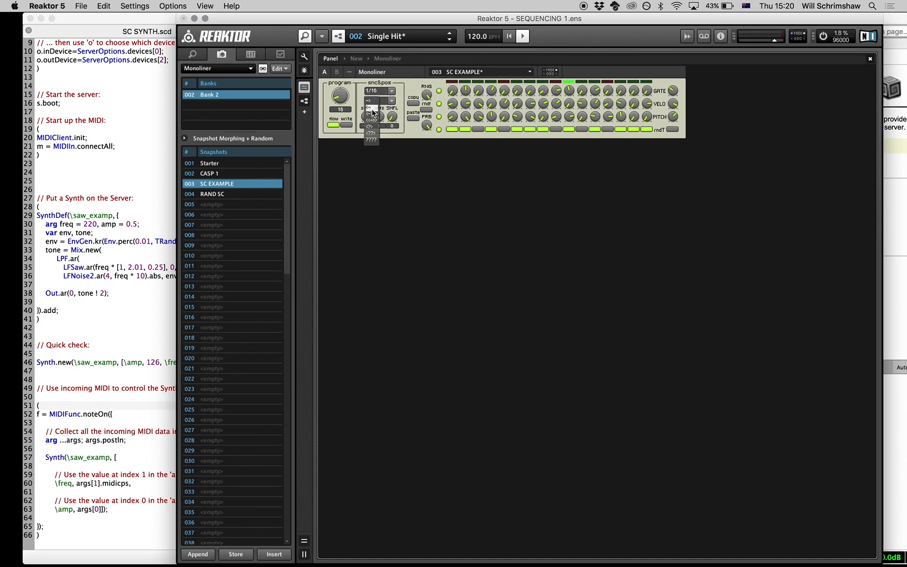
left_click(370, 114)
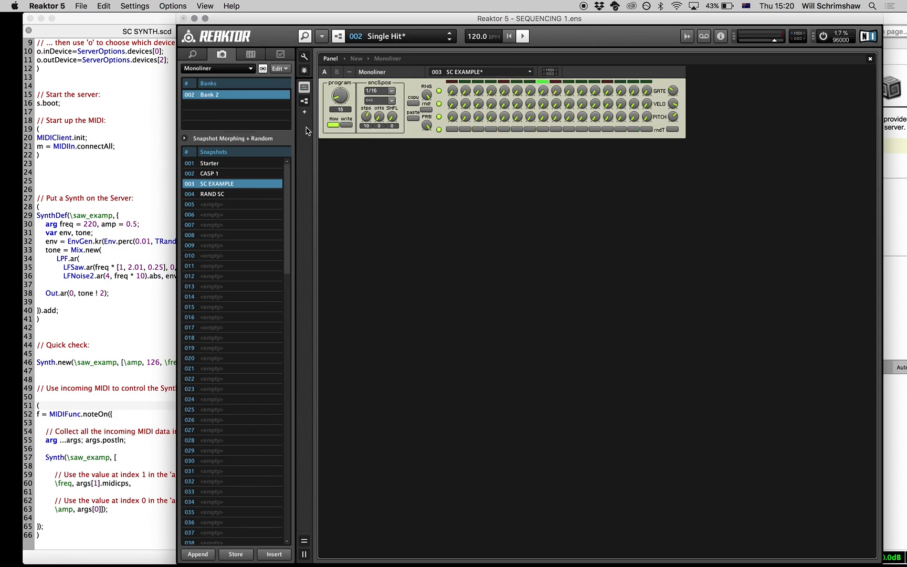
left_click(188, 185)
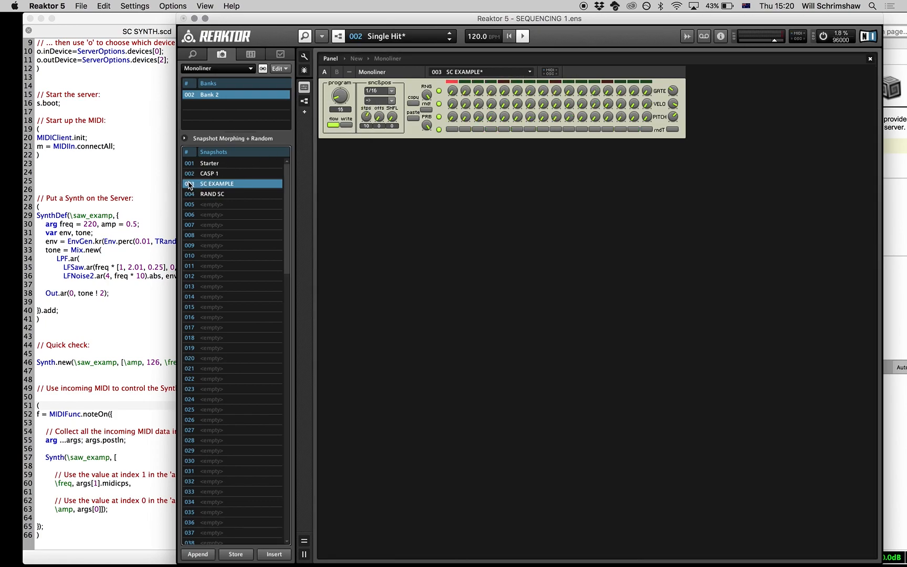
left_click(189, 185)
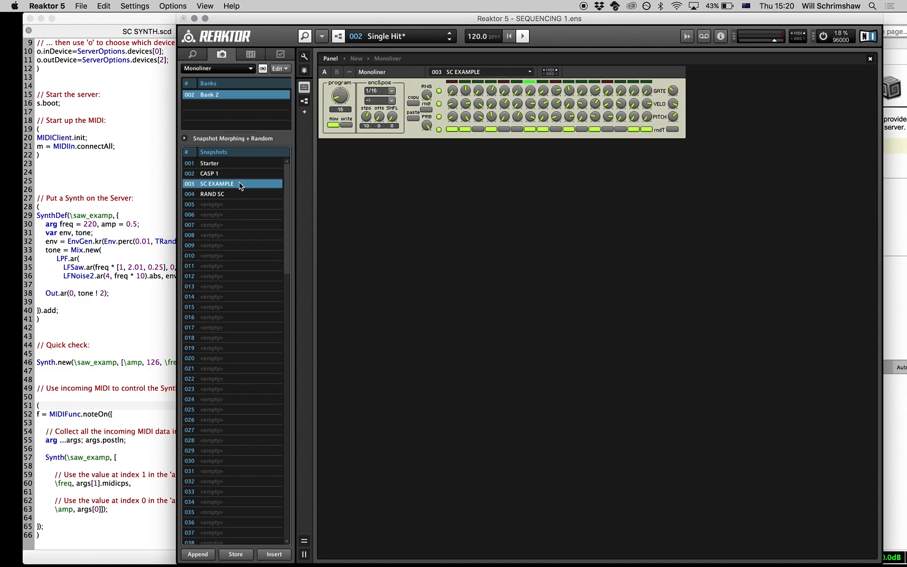
Step: Try a 1/12 step rate for the Monoliner sequence and set it back to 1/16
left_click(389, 91)
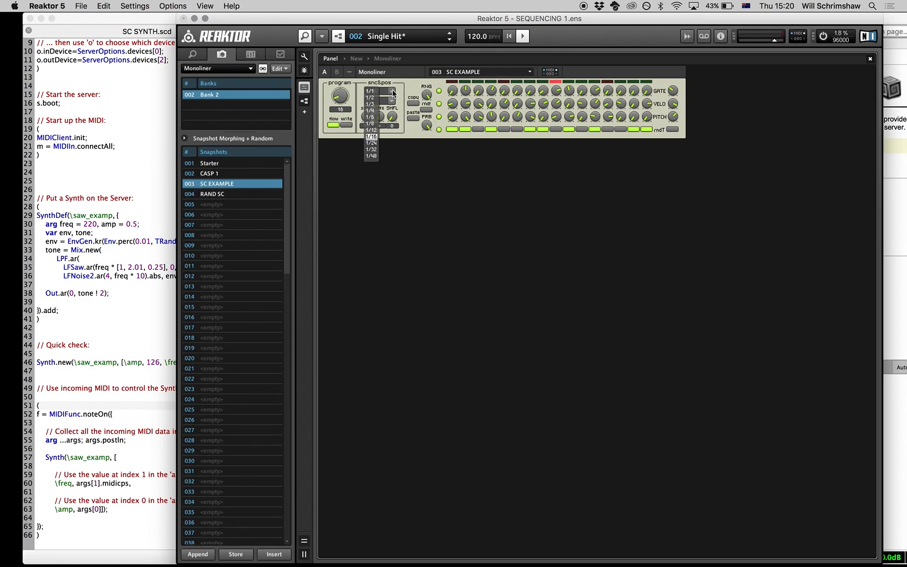
left_click(375, 129)
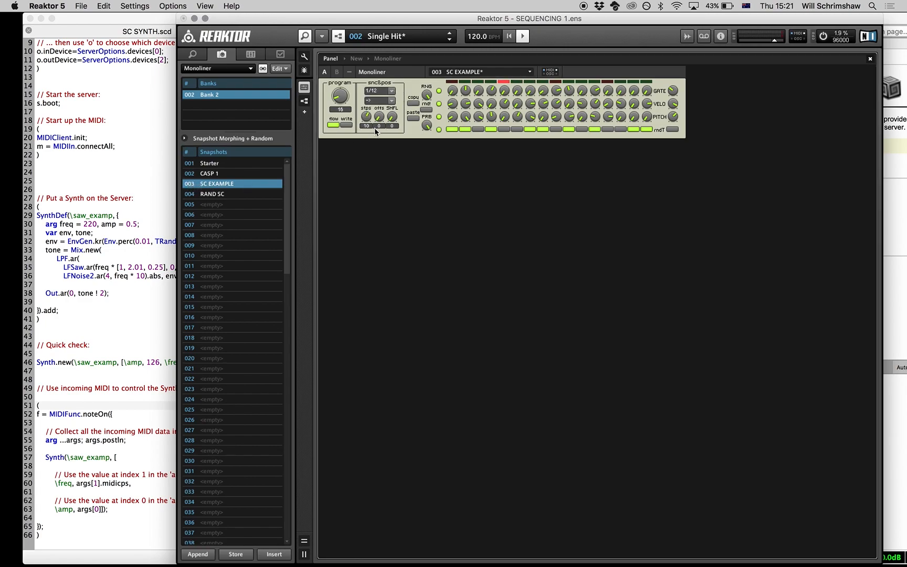
left_click(392, 91)
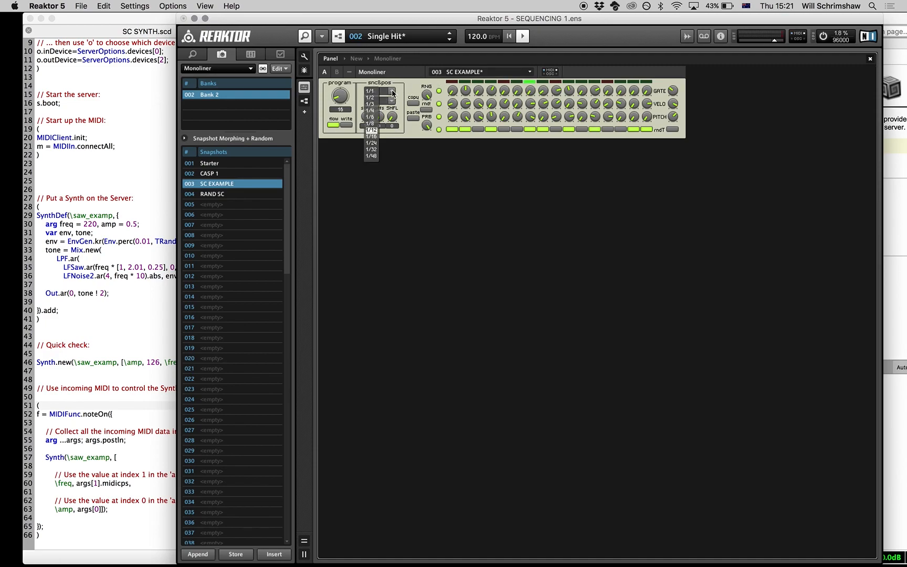
left_click(373, 137)
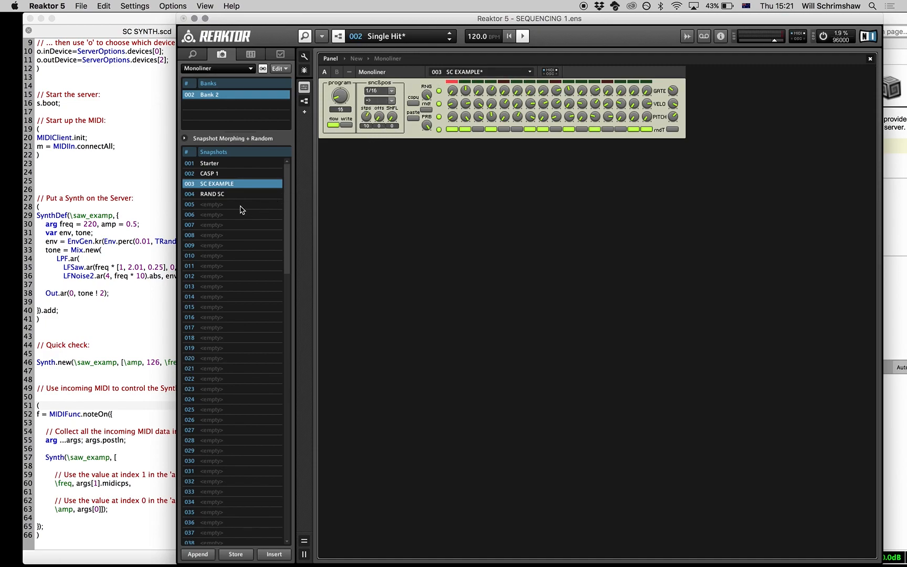
Step: Audition the RAND SC, Starter and CASP 1 snapshots and return to SC EXAMPLE
left_click(191, 195)
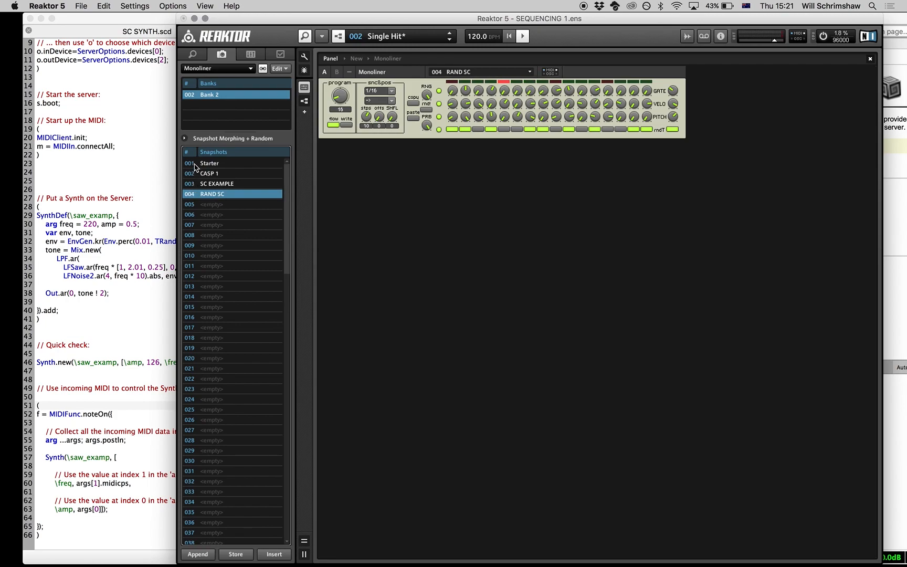
left_click(194, 166)
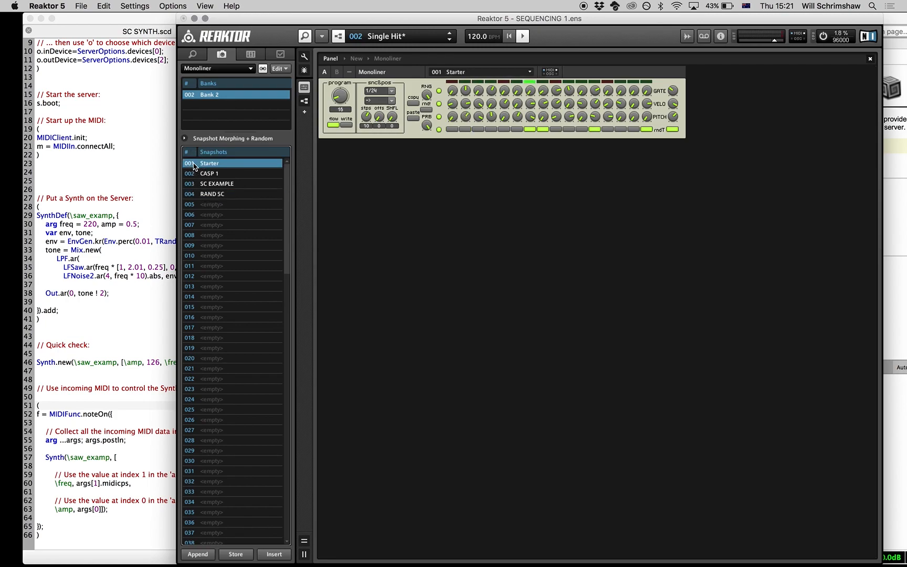
left_click(190, 196)
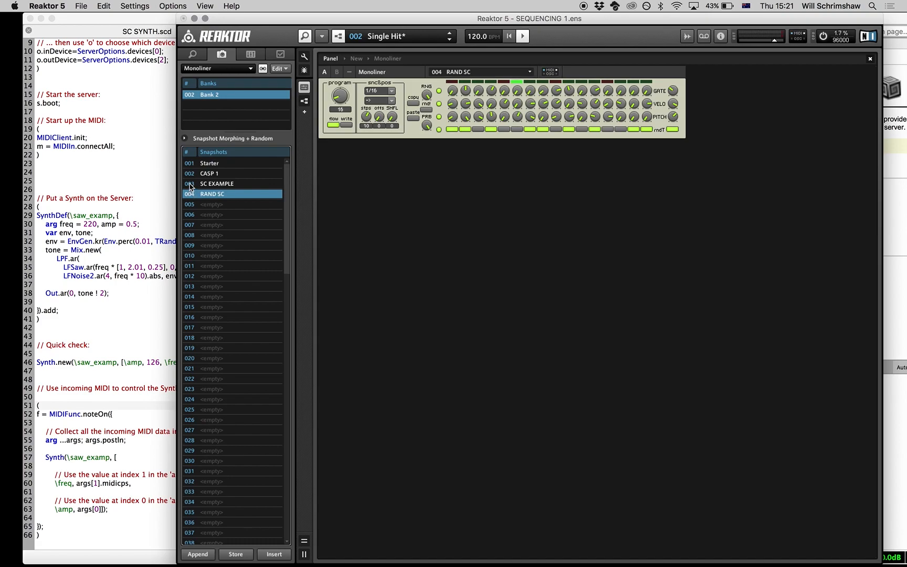
left_click(190, 175)
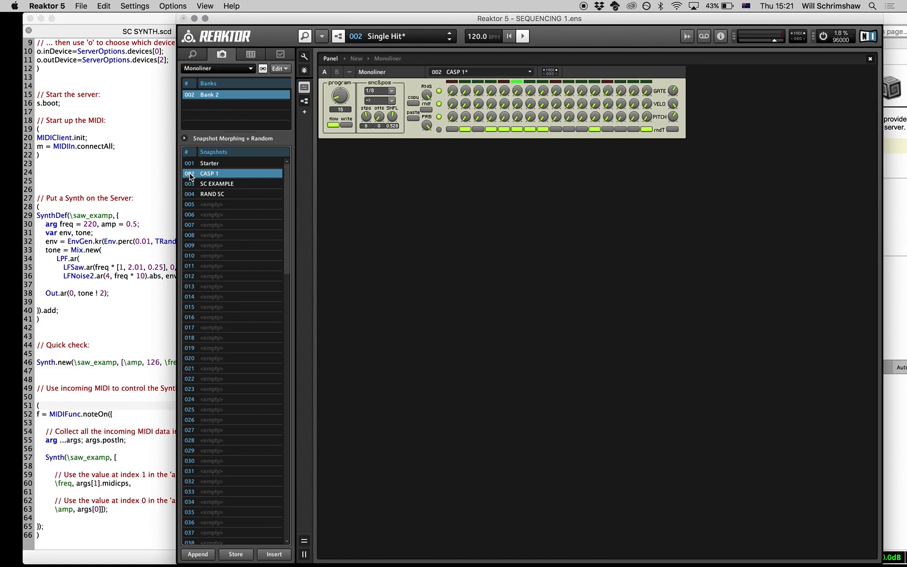
left_click(190, 185)
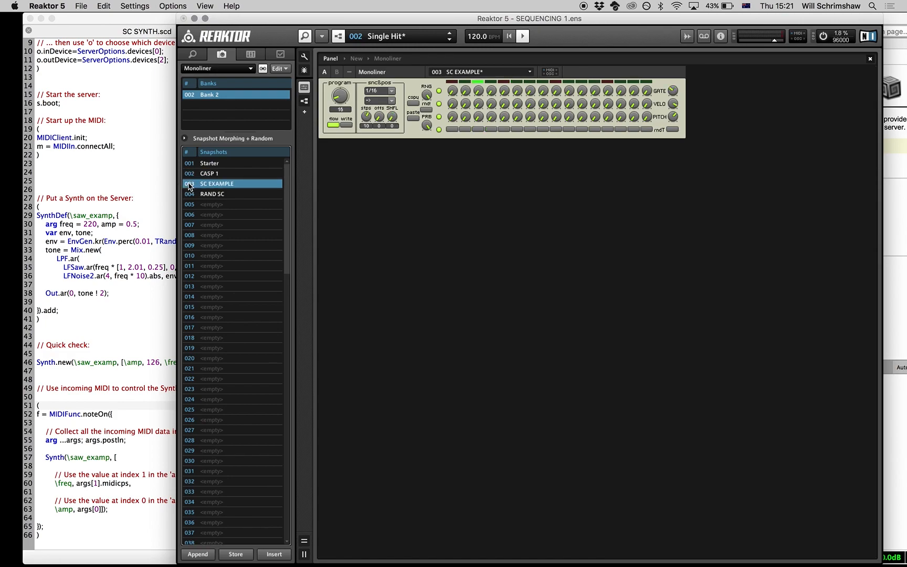
left_click(190, 185)
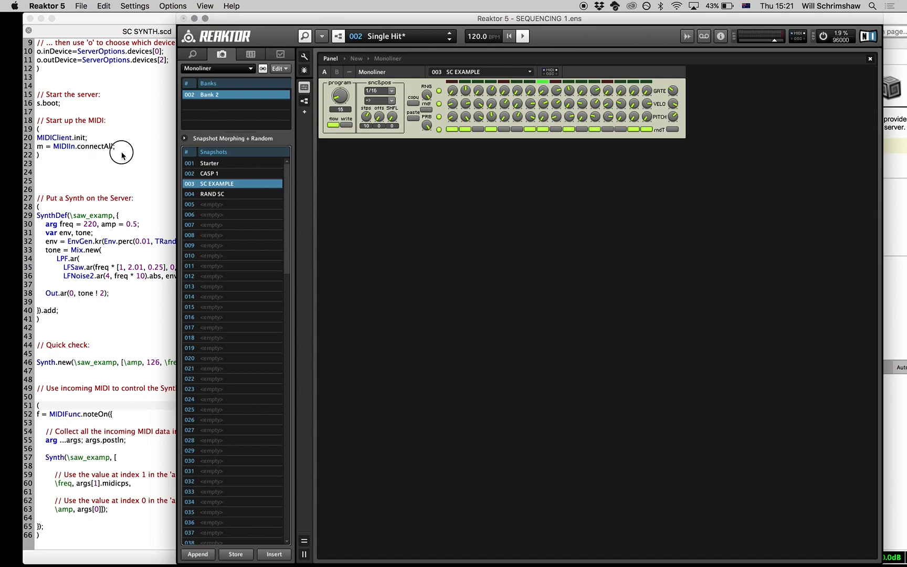
Step: Switch to SuperCollider, insert 0.5 before 0.25 in the LFSaw frequency multiplier array, and evaluate the SynthDef
left_click(110, 180)
left_click(150, 259)
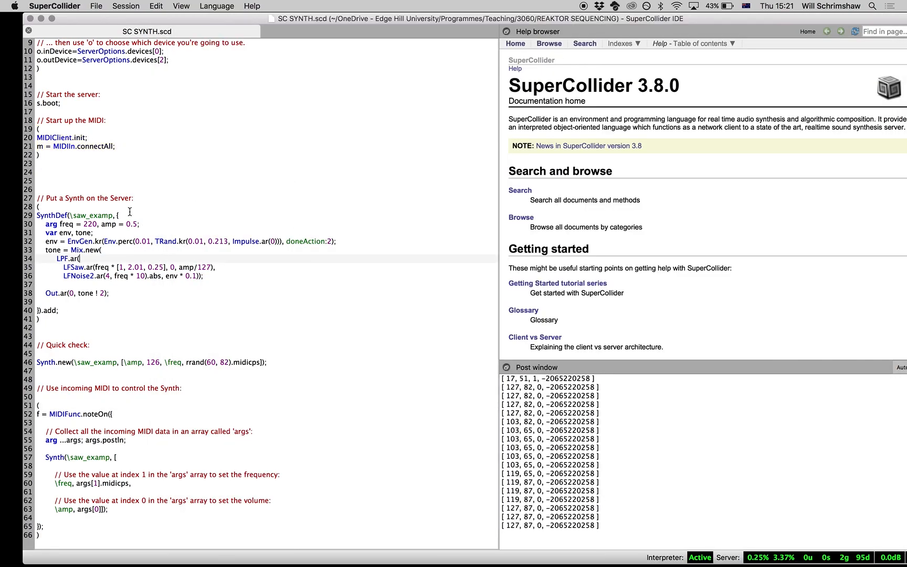
left_click(148, 266)
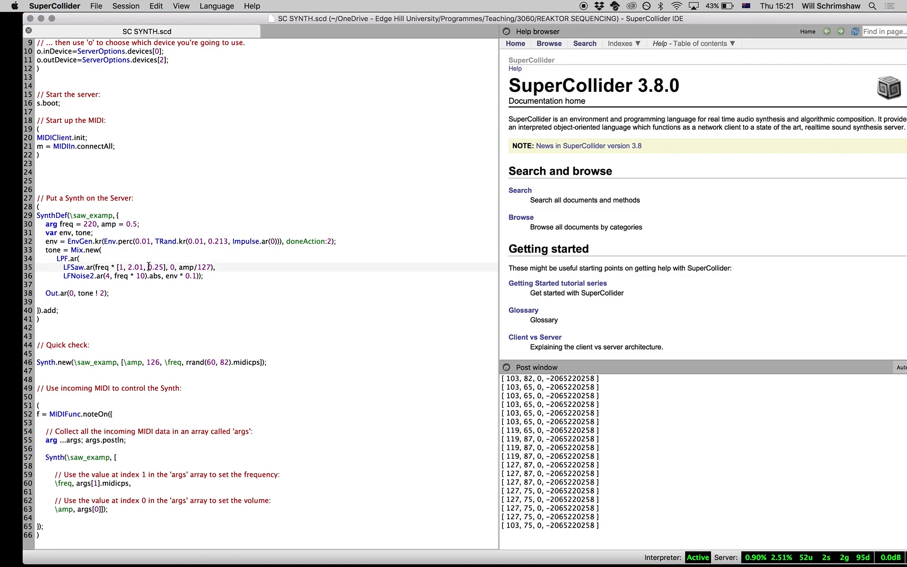
type("0.5,")
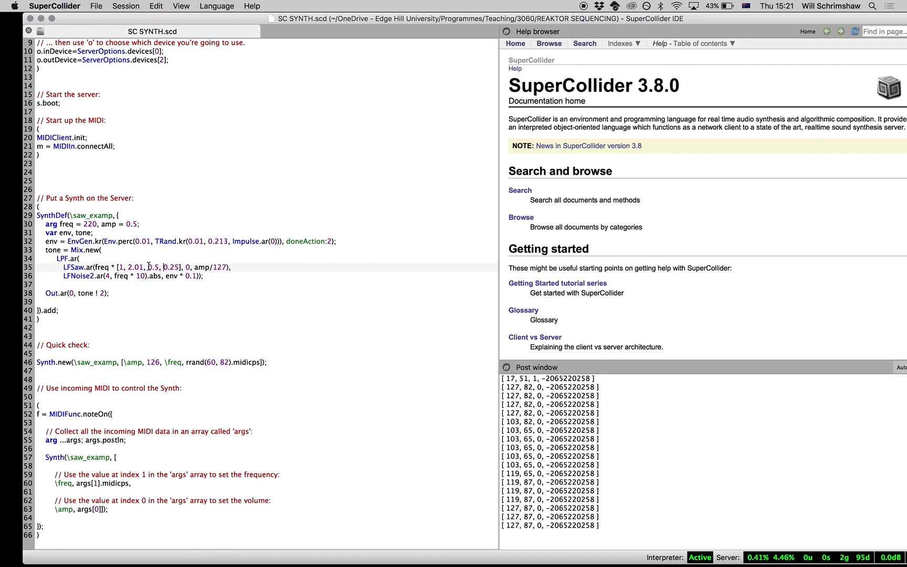
key("super+Return")
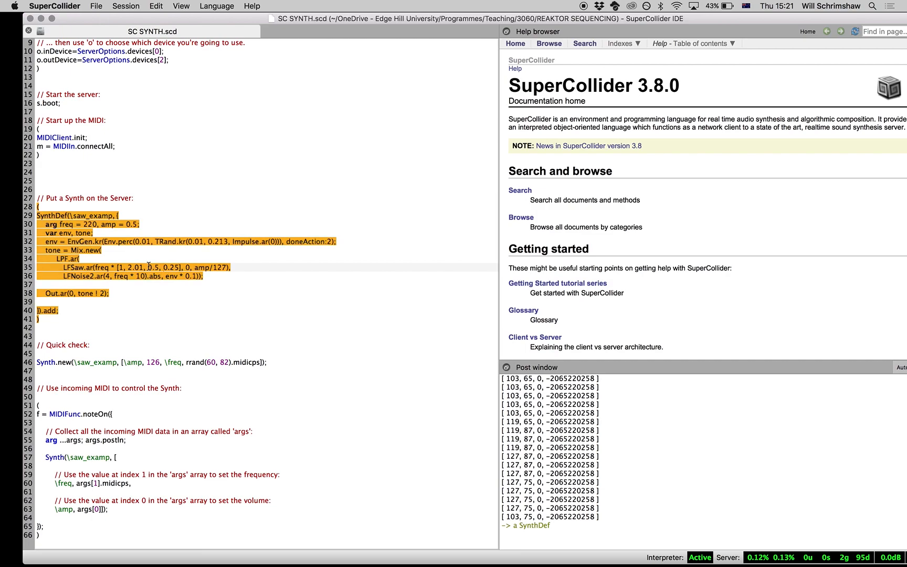
Step: Change the third LFSaw frequency multiplier to 3.5 and re-evaluate the SynthDef
left_click(151, 267)
key("BackSpace")
type("3")
key("super+Return")
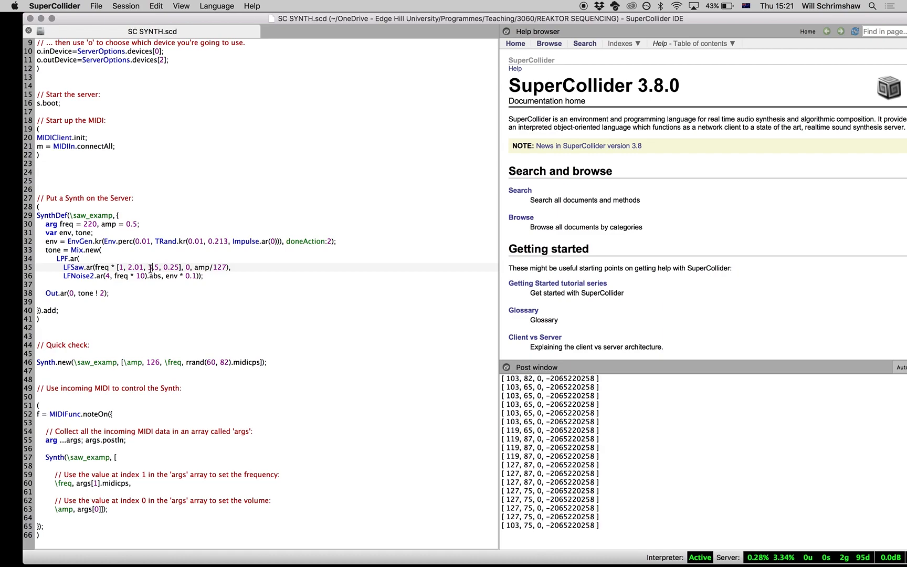
Step: Change the first LFSaw frequency multiplier to 2 and re-evaluate the SynthDef
left_click(123, 267)
key("BackSpace")
type("2")
key("super+Return")
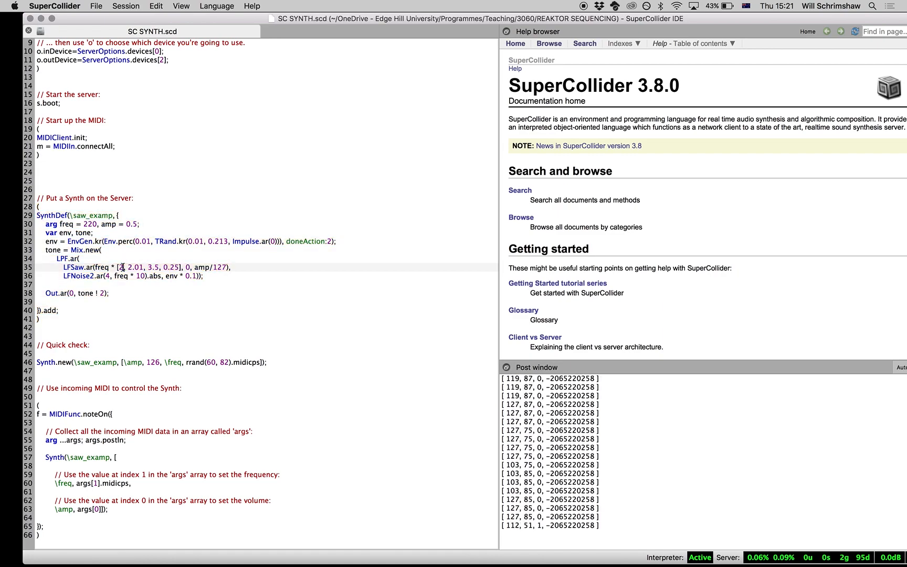
Step: Try 0.1 and 0.15 as the first LFSaw frequency multiplier, evaluating the SynthDef for each
key("BackSpace")
type("0.1")
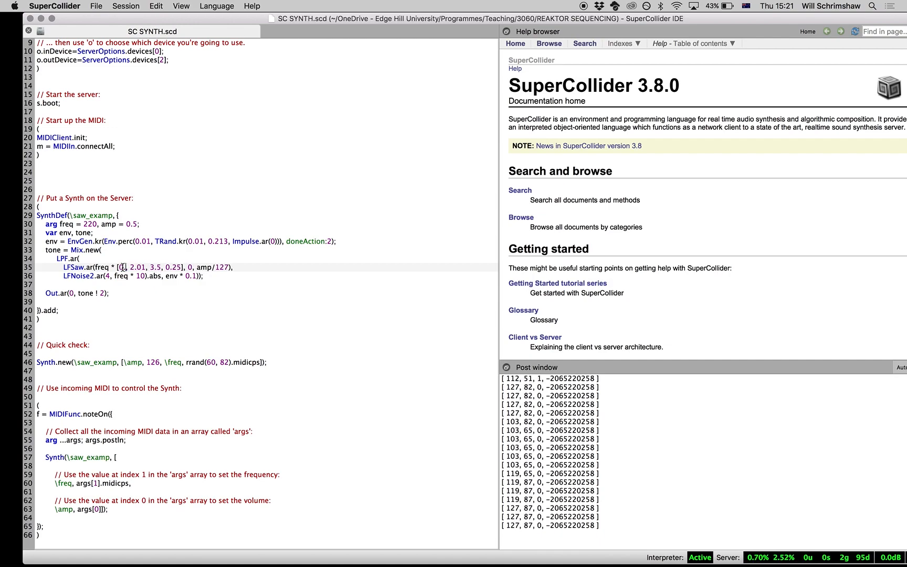
key("super+Return")
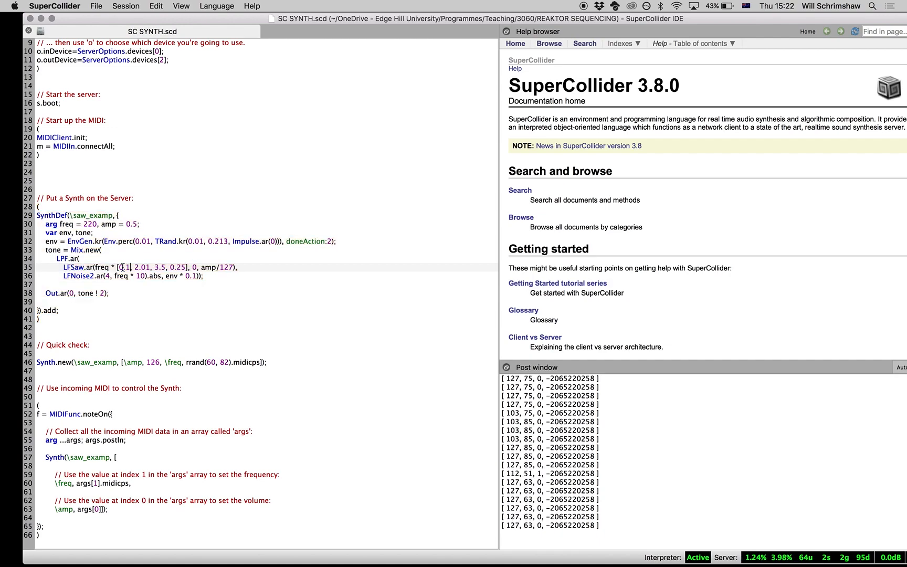
type("5")
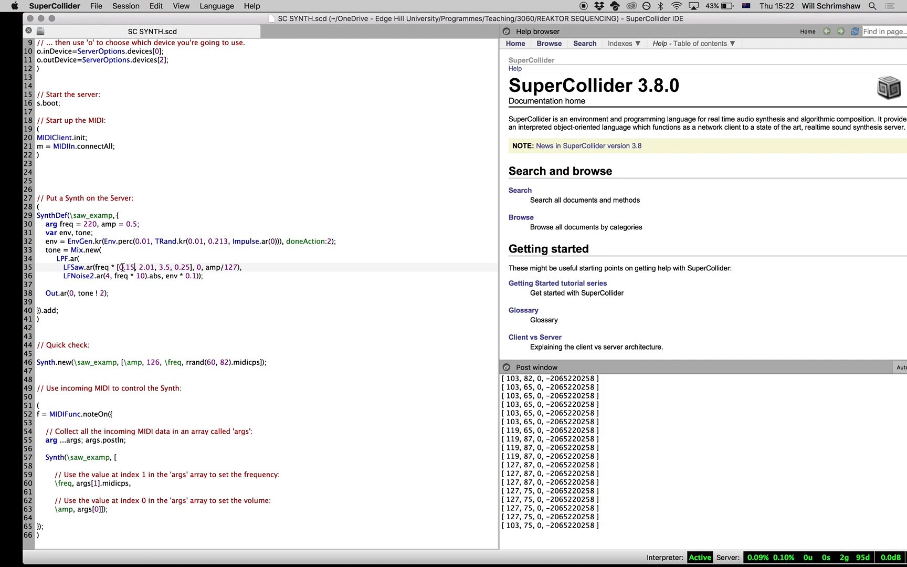
key("super+Return")
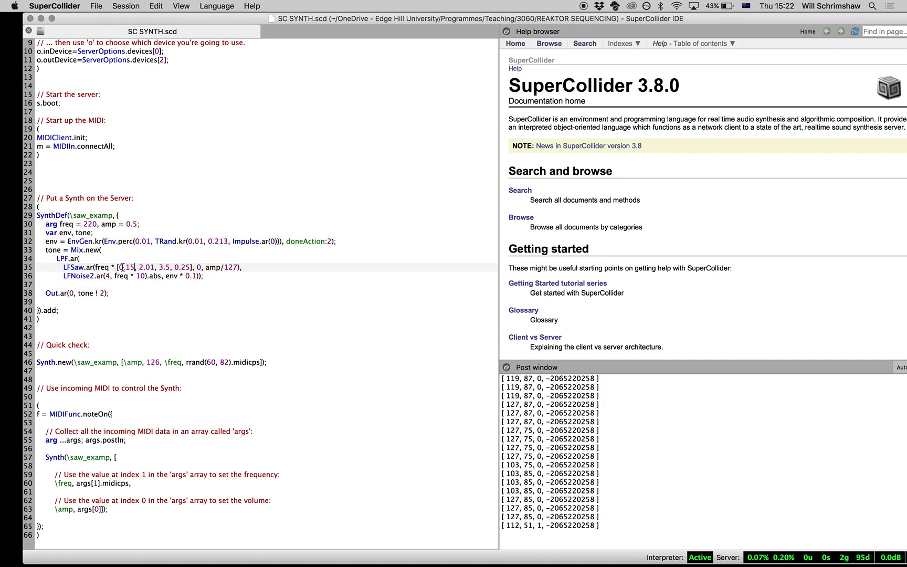
key("super+Return")
Step: Set the first LFSaw frequency multiplier back to 1 and re-evaluate the SynthDef
key("BackSpace")
key("BackSpace")
key("BackSpace")
key("super+Return")
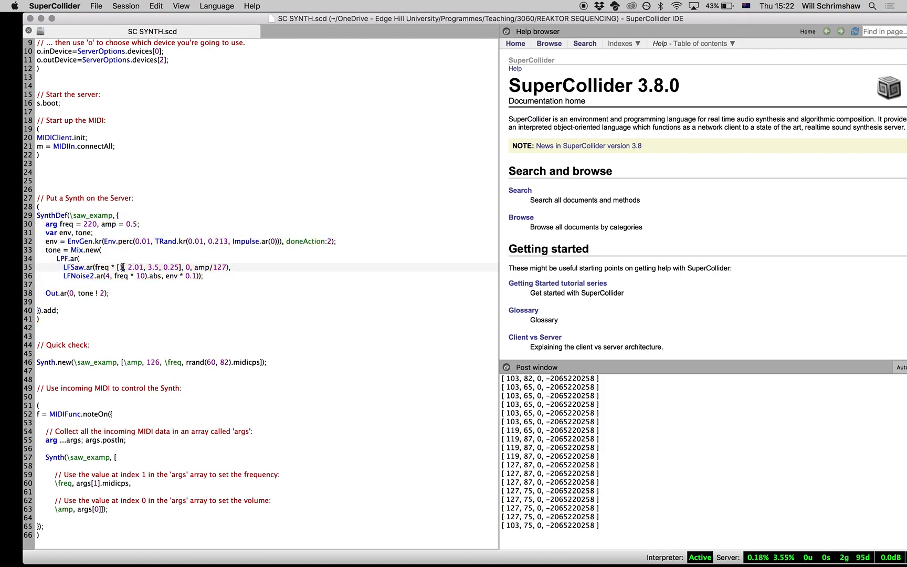
Step: Change the third LFSaw frequency multiplier to 1.5 and re-evaluate the SynthDef
left_click(152, 268)
key("BackSpace")
type("1")
key("super+Return")
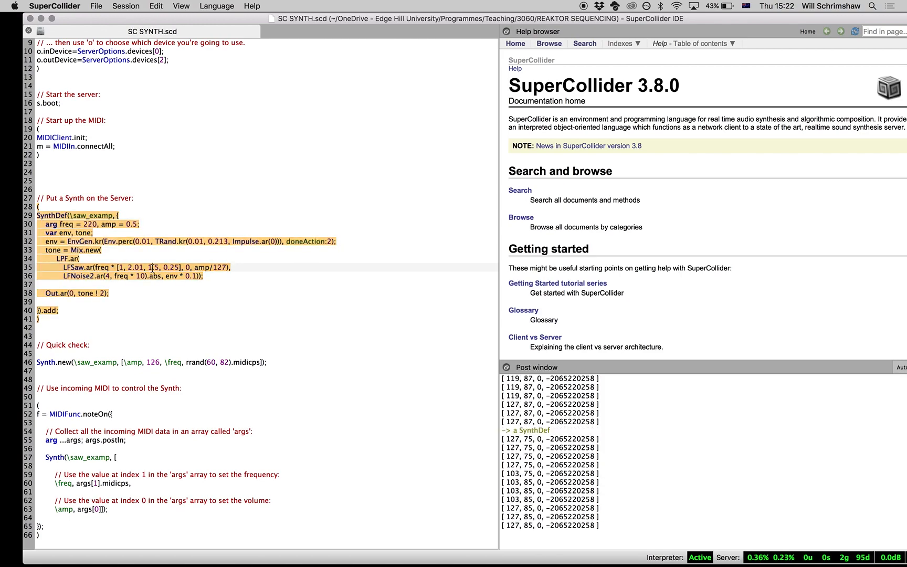
Step: Try 1.25 as the third LFSaw frequency multiplier, switching between it and 1.5 to compare the sound
type("2")
key("super+Return")
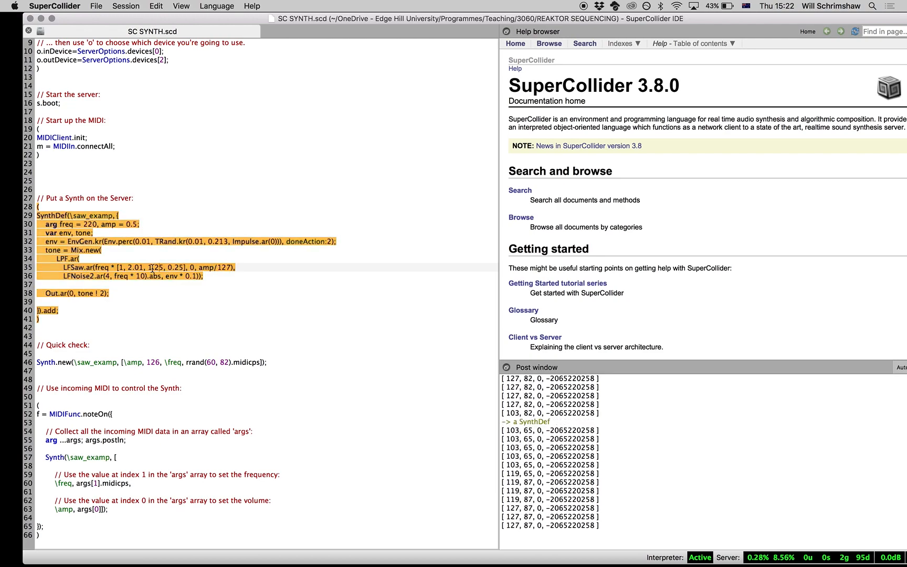
key("BackSpace")
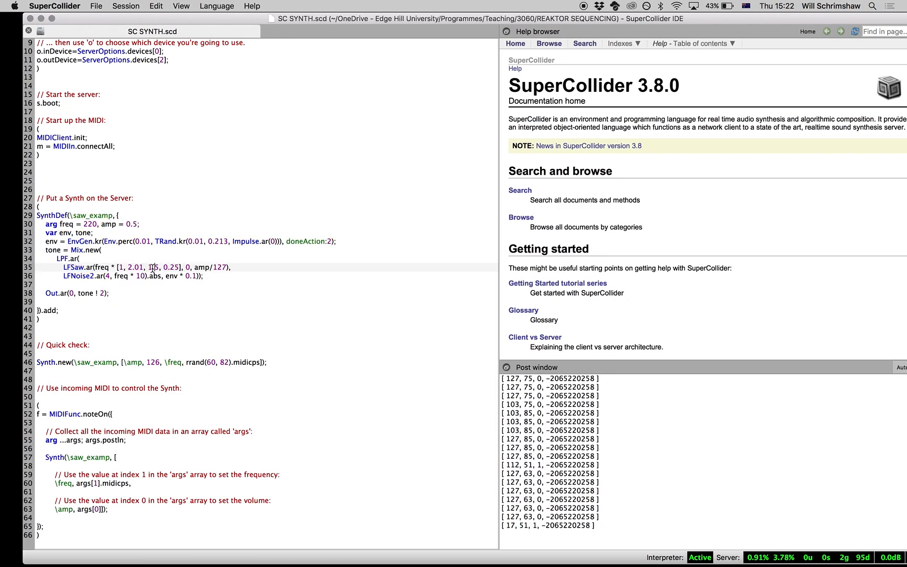
type("2")
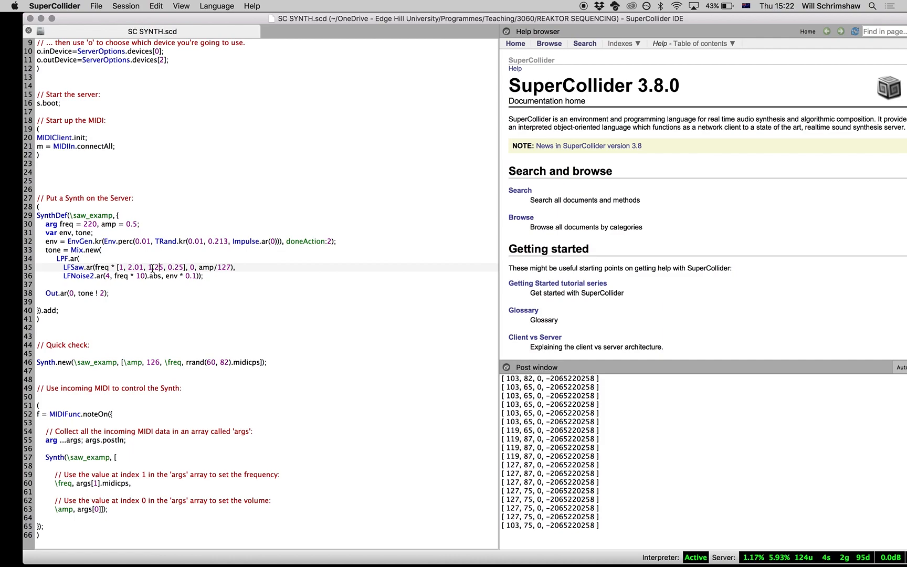
Step: Try 3.25 as the third LFSaw frequency multiplier and evaluate the SynthDef
key("Left")
key("Left")
key("BackSpace")
type("3")
key("super+Return")
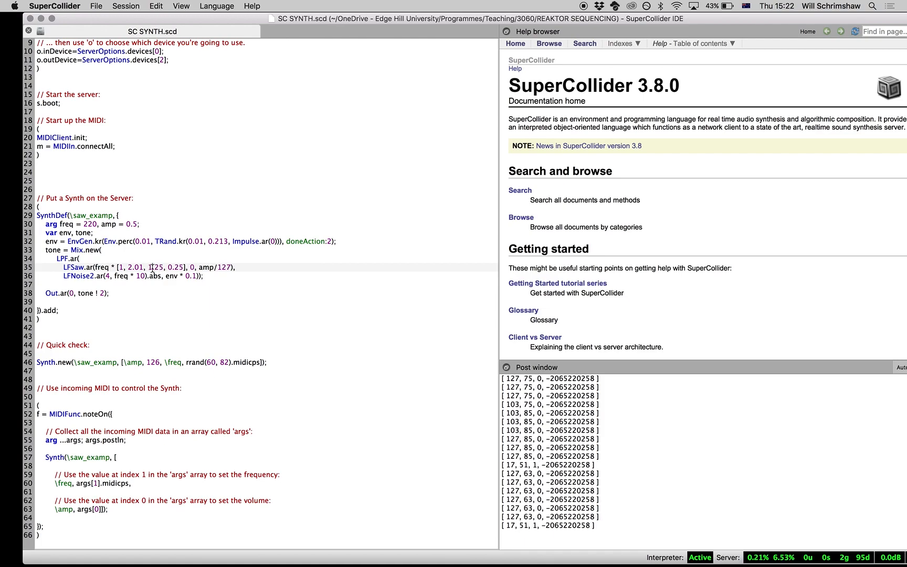
Step: Set the third LFSaw frequency multiplier to 0.5 and evaluate the SynthDef
key("BackSpace")
key("Left")
key("BackSpace")
type("0")
key("super+Return")
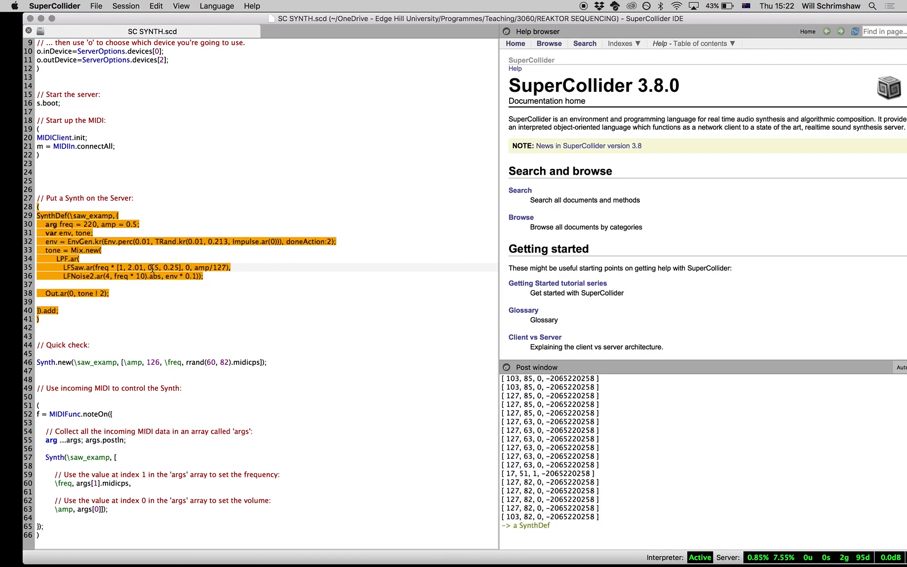